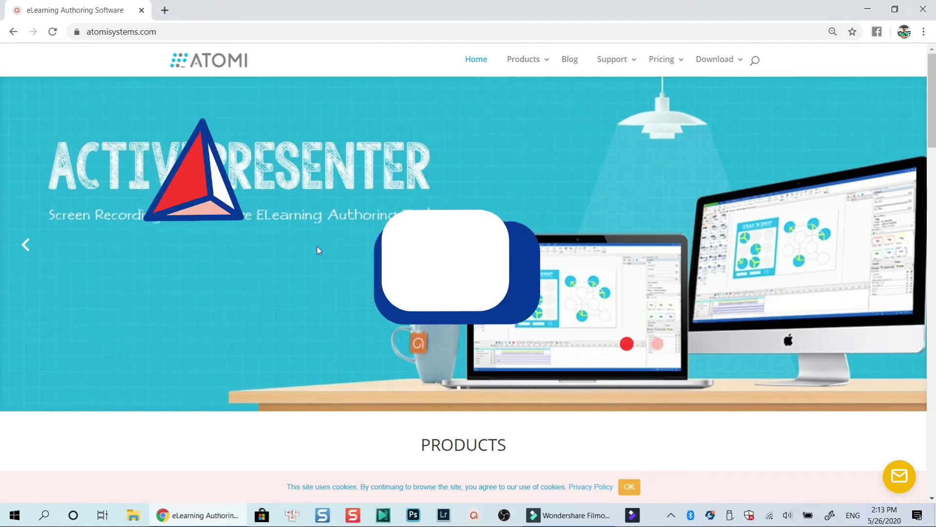
# Open the ActivePresenter product page from the Products menu on atomisystems.com and scroll through it
pyautogui.scroll(-1, 317, 247)
pyautogui.scroll(-5, 555, 61)
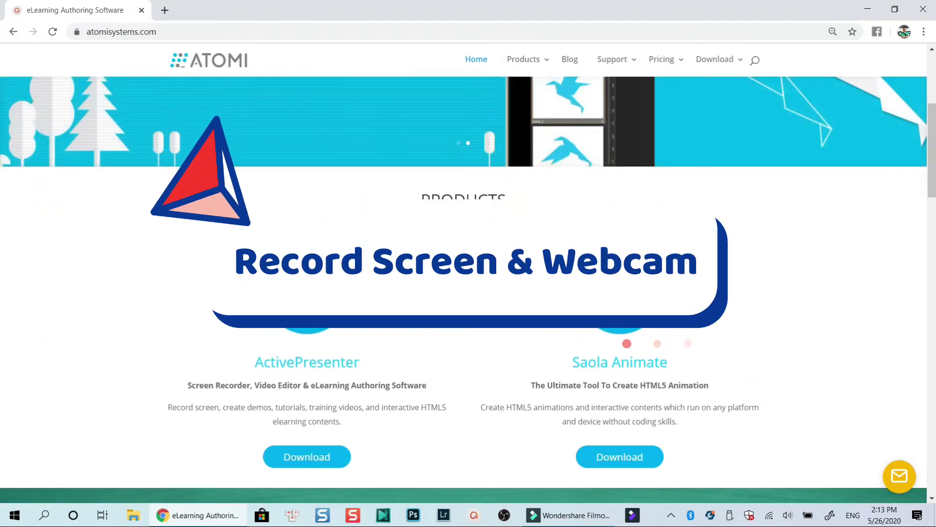
pyautogui.scroll(1, 554, 61)
pyautogui.moveTo(546, 62)
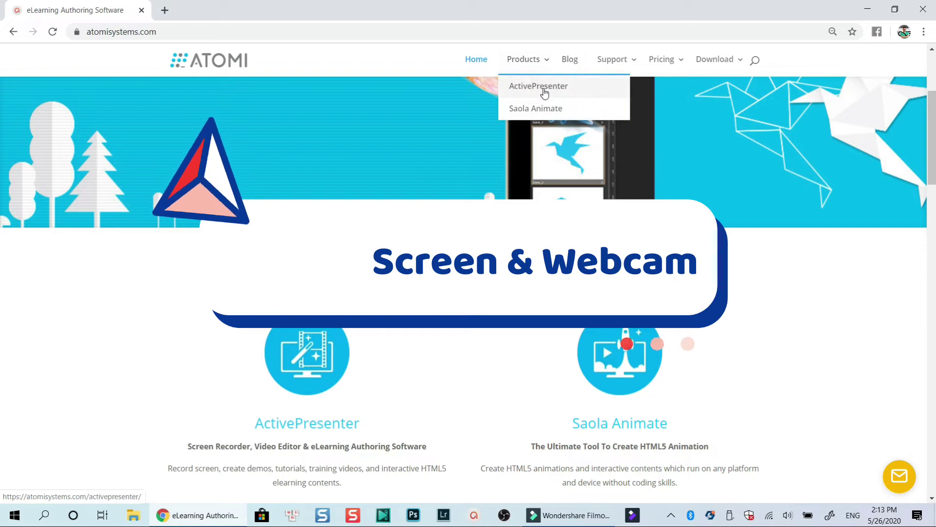
pyautogui.click(545, 89)
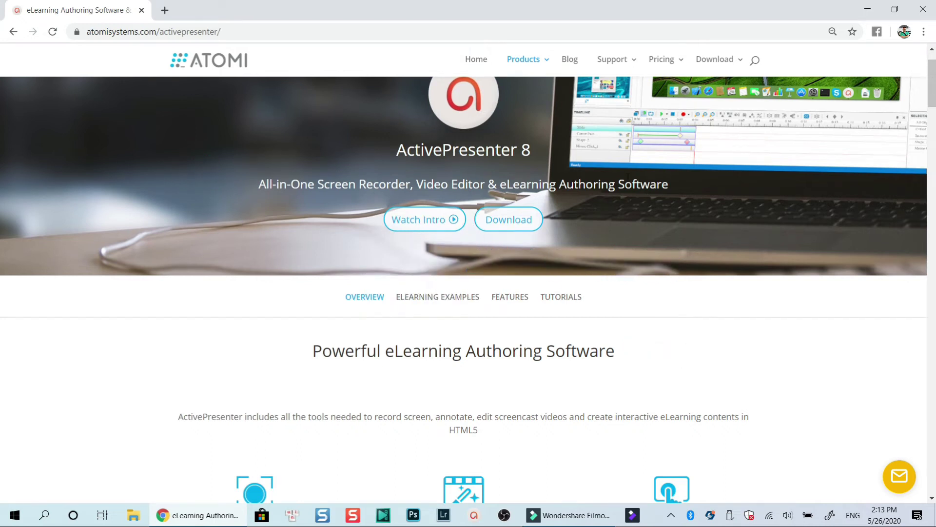
pyautogui.scroll(-3, 629, 180)
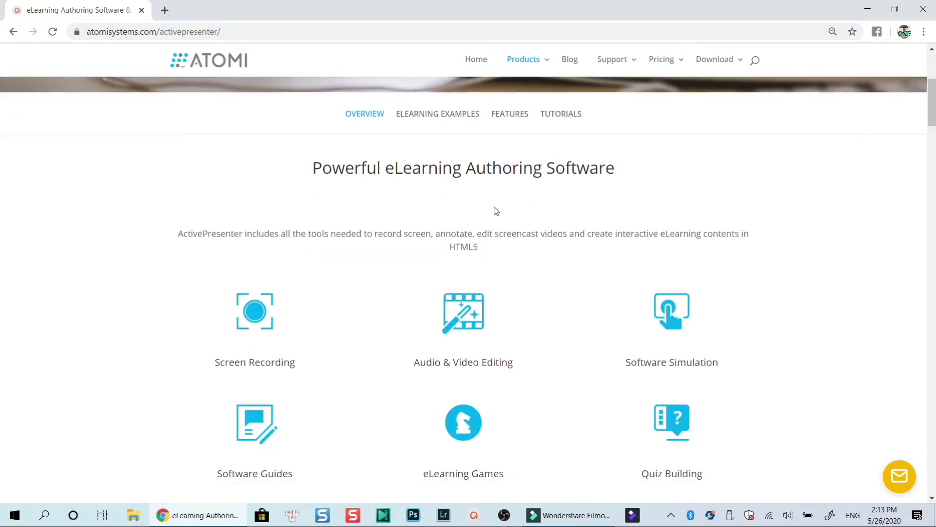
pyautogui.scroll(-3, 463, 213)
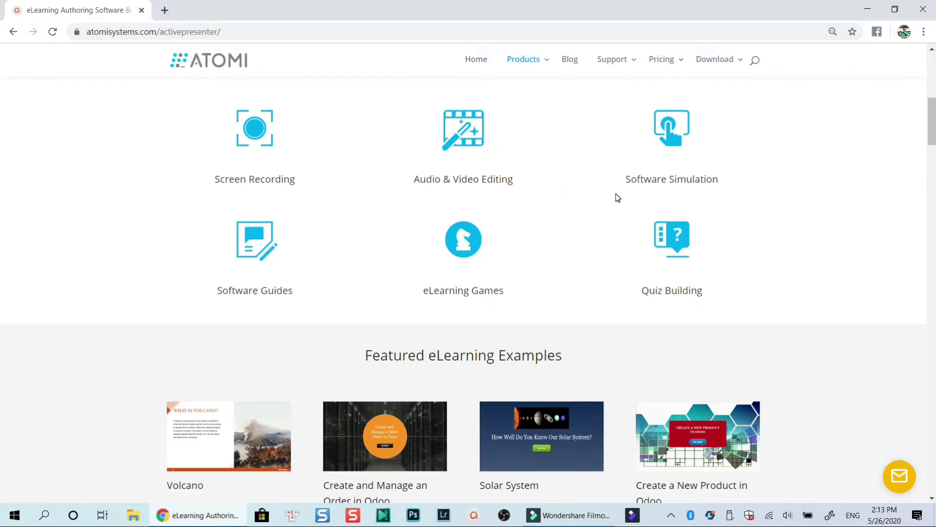
# Open the ActivePresenter download page and scroll down through it
pyautogui.moveTo(728, 74)
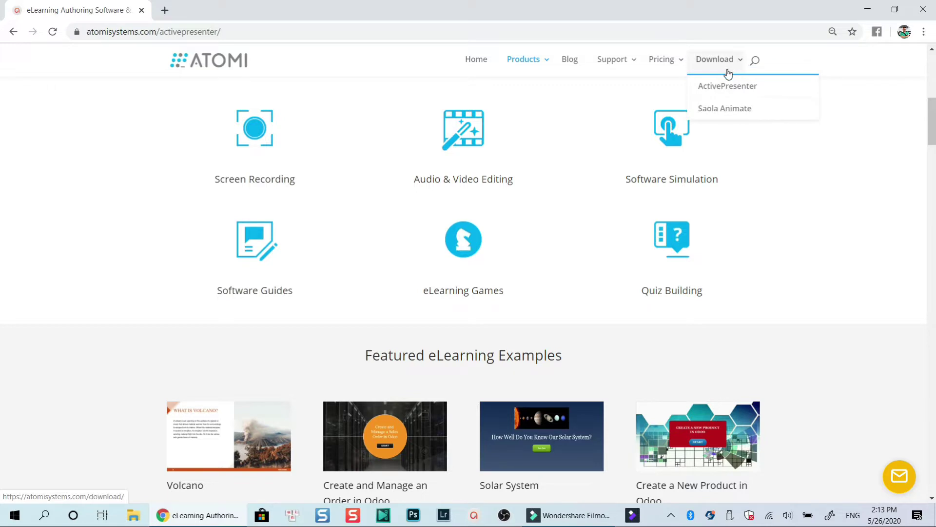
pyautogui.click(727, 88)
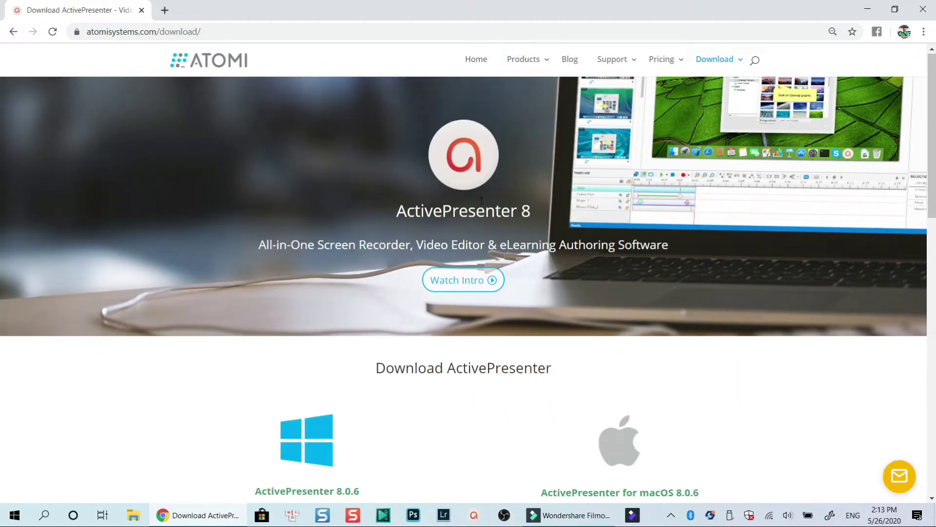
pyautogui.scroll(-5, 469, 212)
pyautogui.scroll(-1, 469, 212)
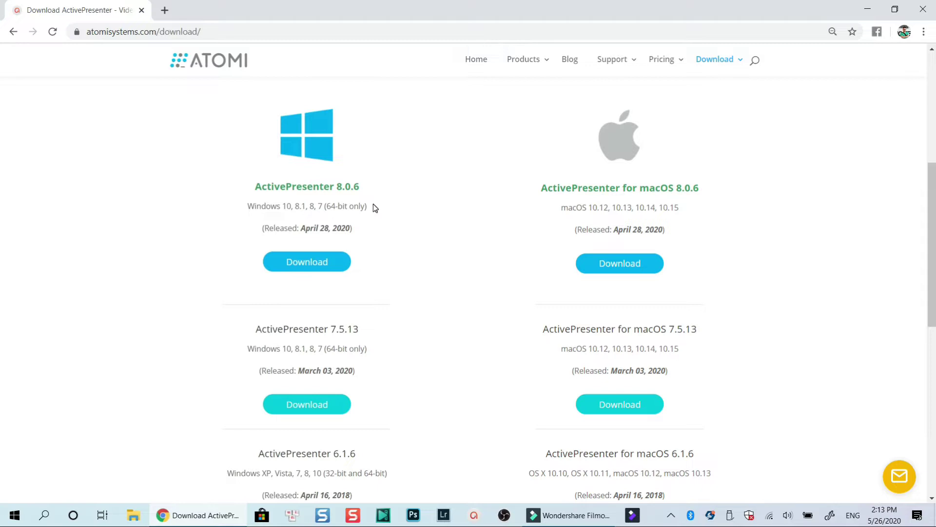
pyautogui.scroll(-3, 414, 221)
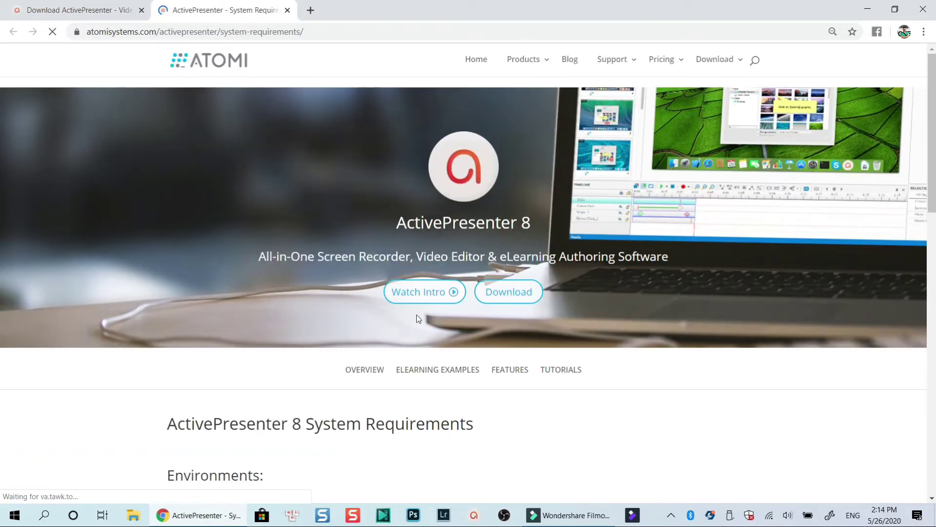
pyautogui.scroll(-4, 410, 319)
pyautogui.scroll(-2, 397, 318)
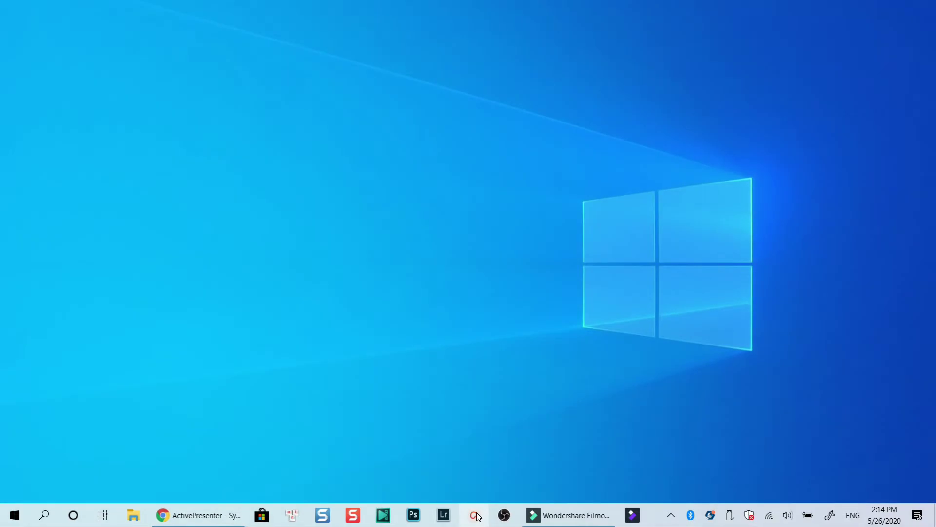
# Launch ActivePresenter from the taskbar
pyautogui.click(477, 515)
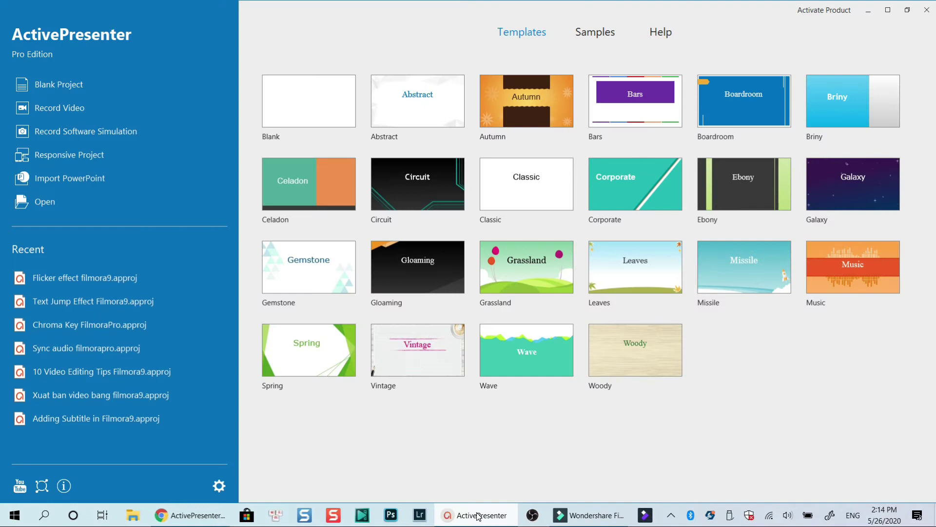
# Start a new video recording with a centred 1280 x 720 custom area locked to an application window
pyautogui.click(63, 109)
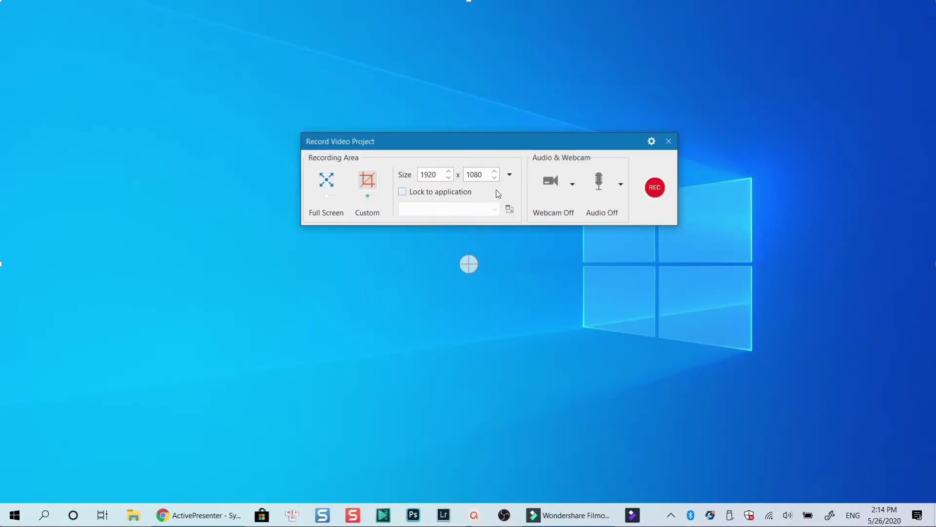
pyautogui.moveTo(511, 139); pyautogui.dragTo(535, 92)
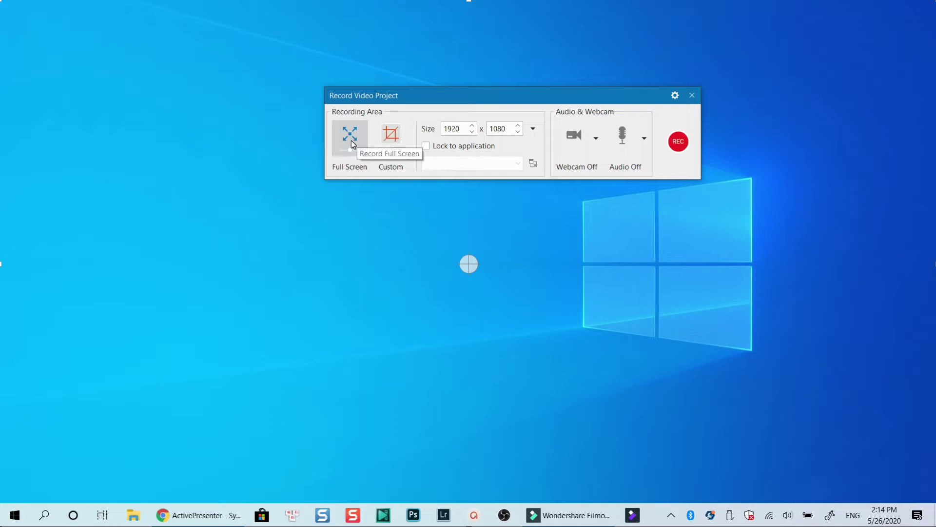
pyautogui.click(390, 140)
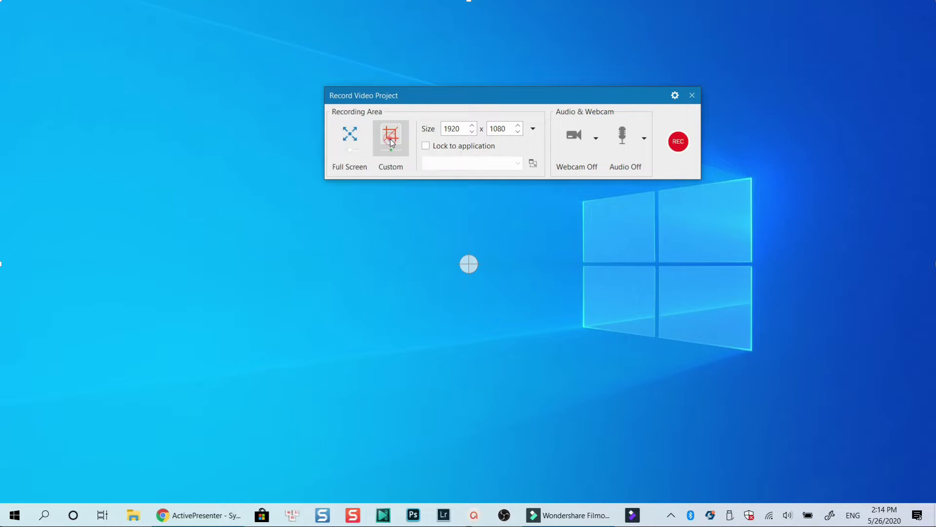
pyautogui.click(533, 130)
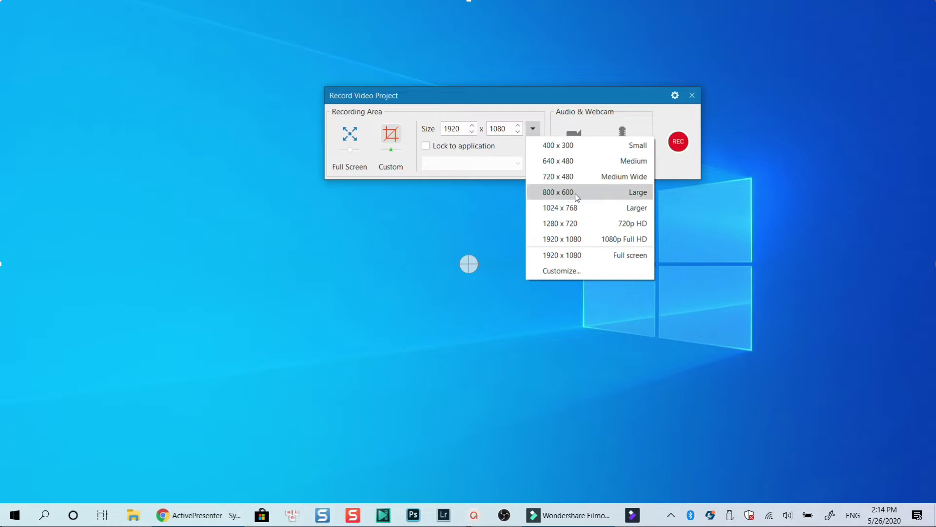
pyautogui.click(564, 226)
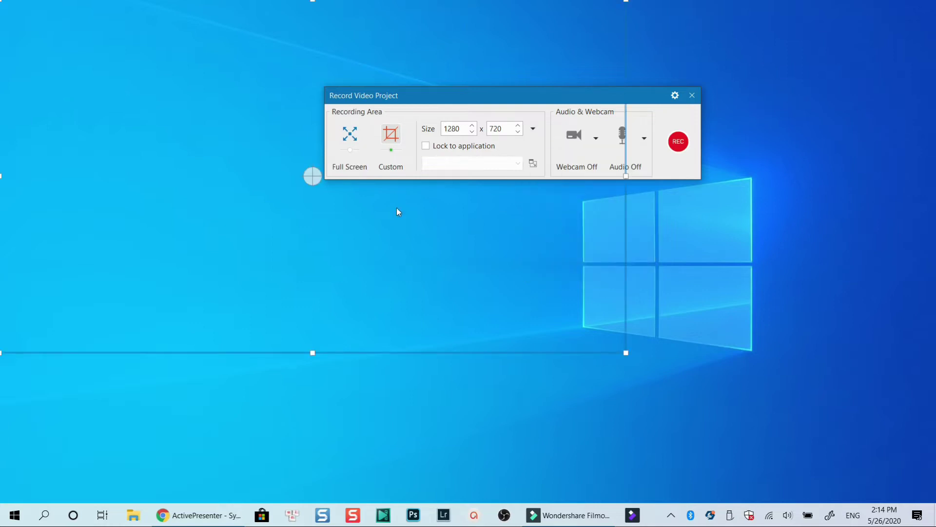
pyautogui.moveTo(317, 176); pyautogui.dragTo(378, 207)
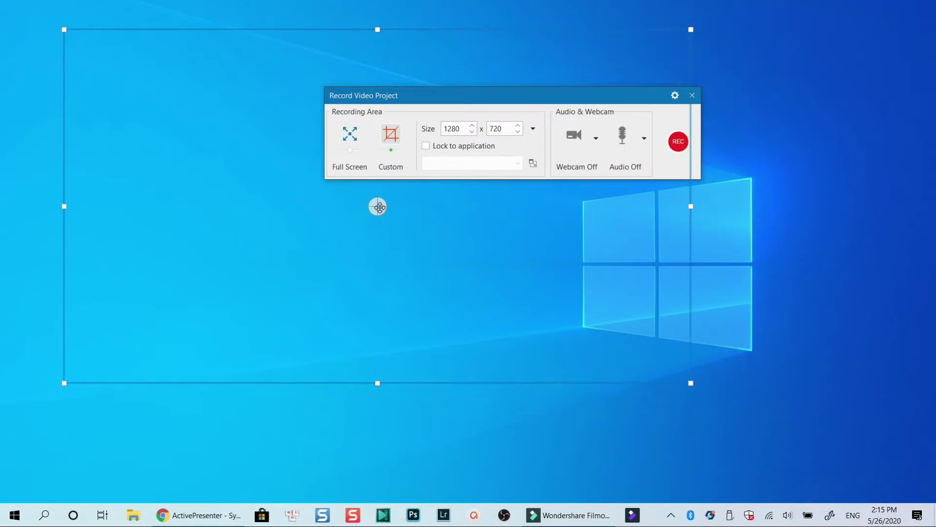
pyautogui.click(426, 146)
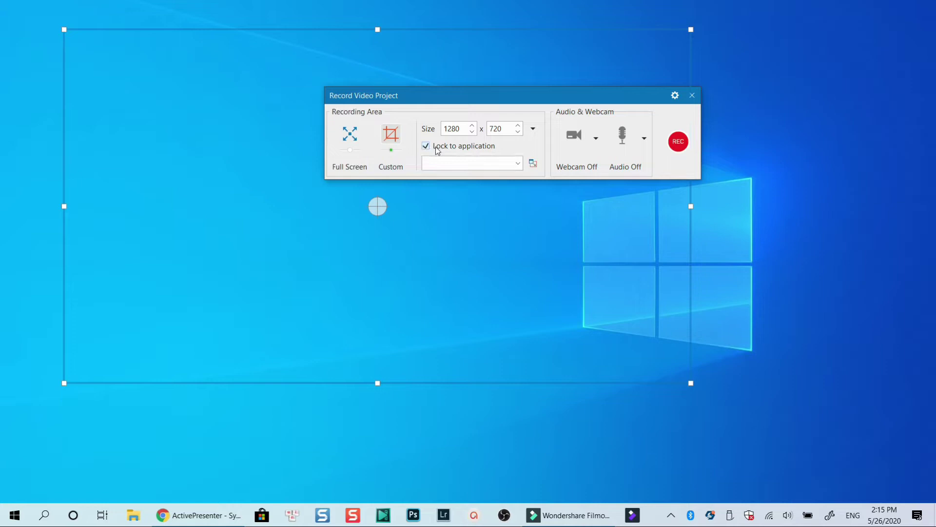
pyautogui.click(514, 164)
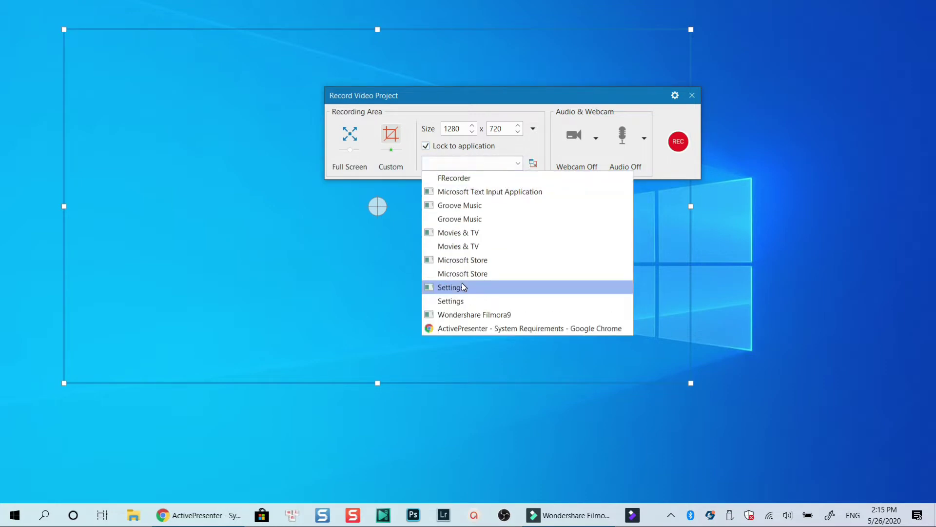
# Switch the recording area to Full Screen and minimize Chrome out of the way
pyautogui.click(463, 328)
pyautogui.scroll(-2, 464, 328)
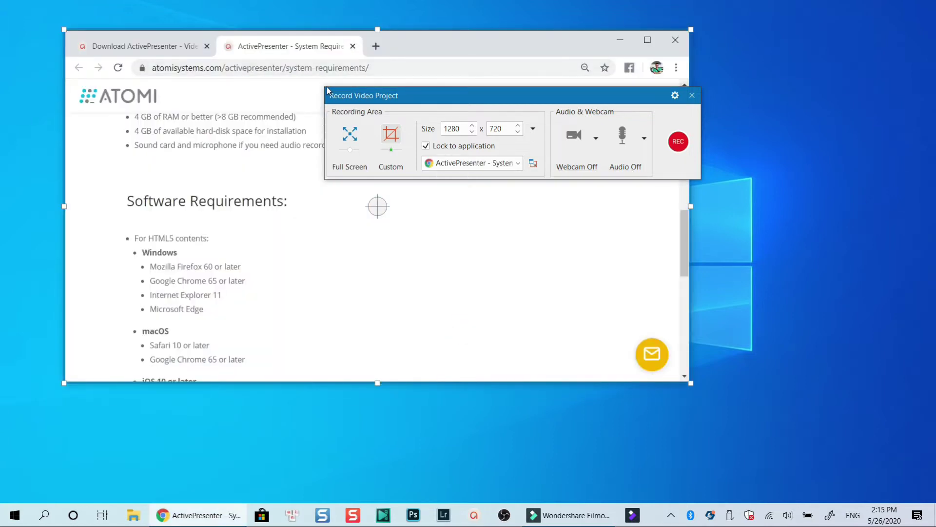
pyautogui.click(426, 147)
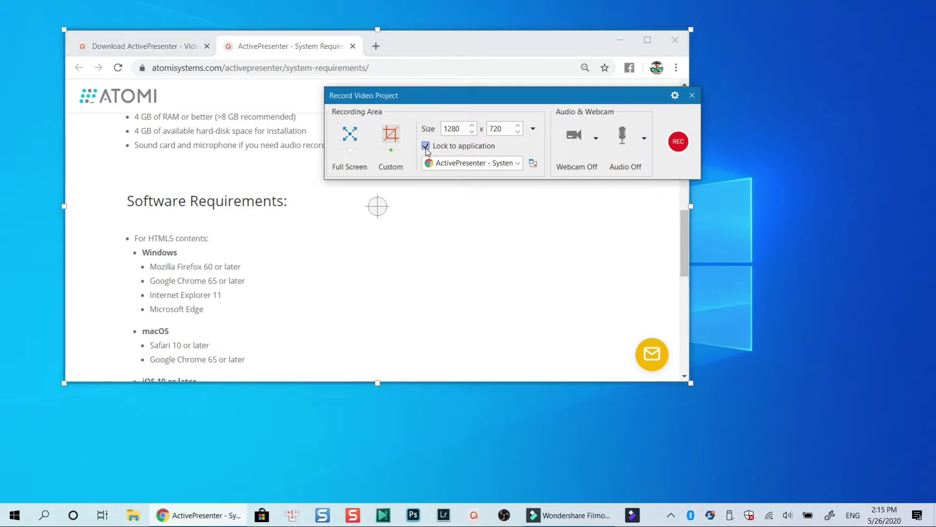
pyautogui.click(351, 137)
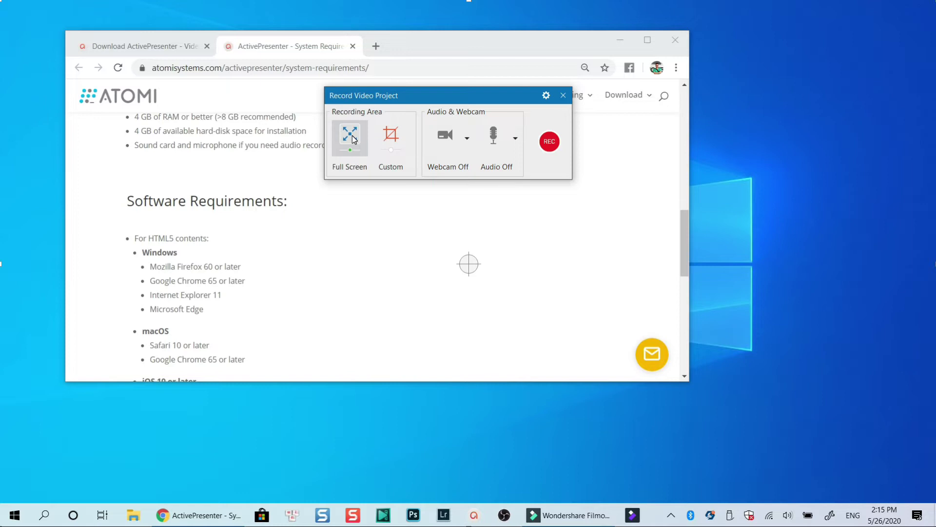
pyautogui.click(620, 41)
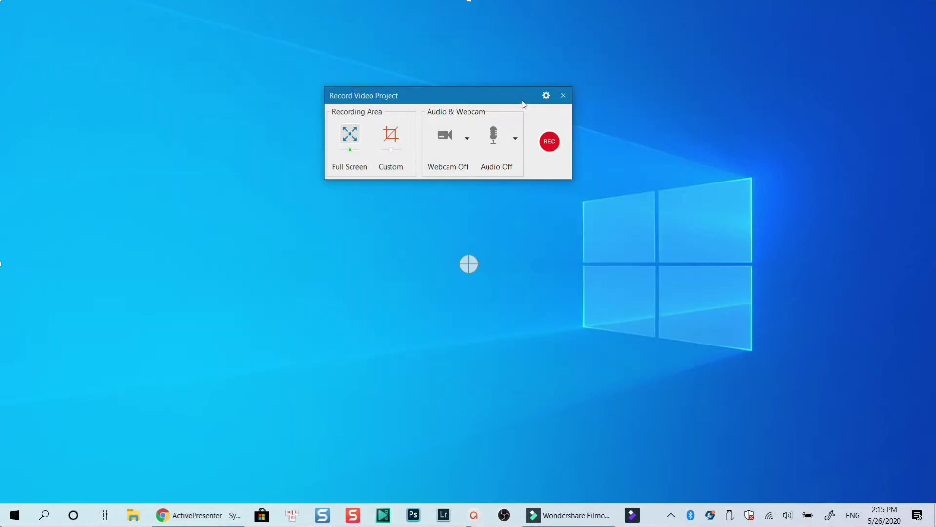
pyautogui.moveTo(517, 94); pyautogui.dragTo(510, 94)
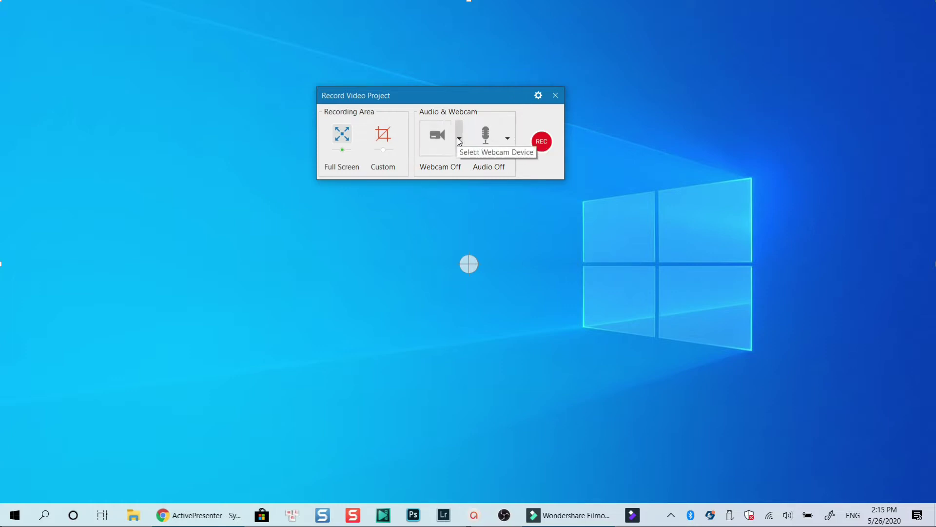
# Turn on the webcam and set its Format Settings output size to 1280x720
pyautogui.click(441, 139)
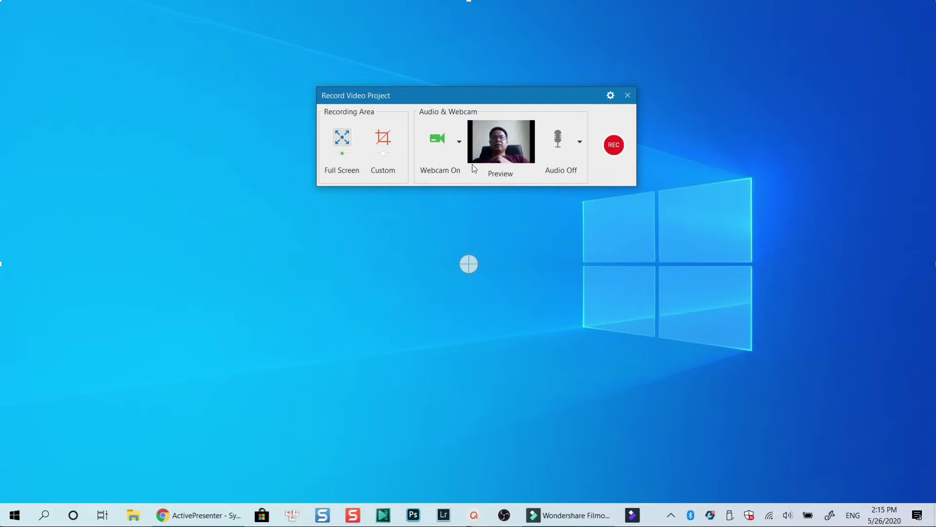
pyautogui.click(460, 143)
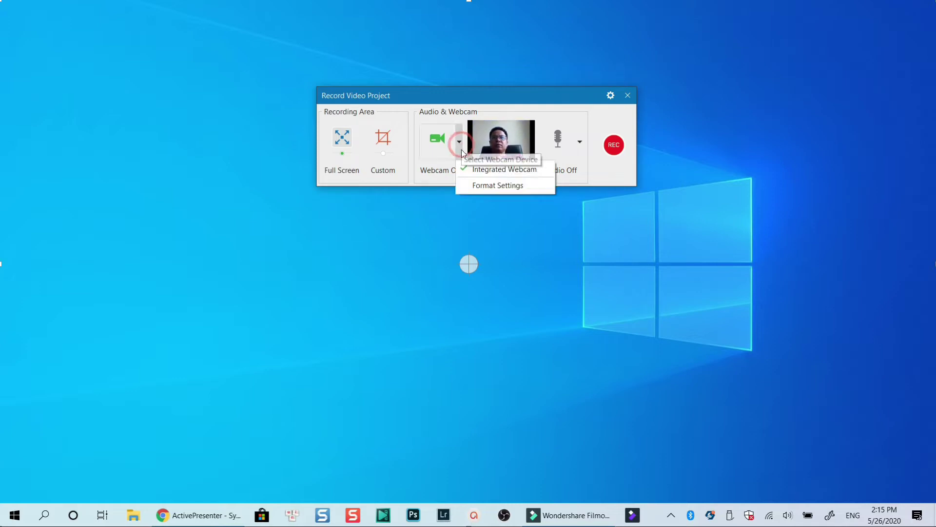
pyautogui.click(473, 185)
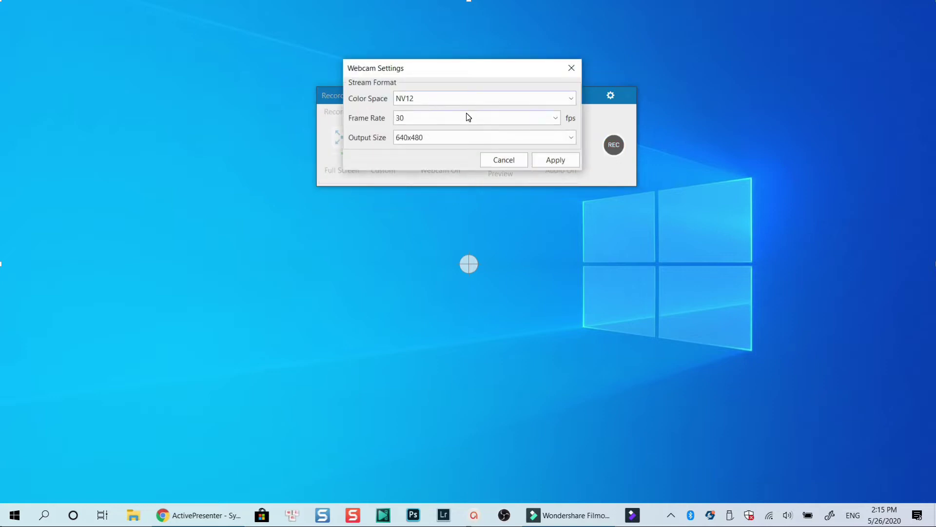
pyautogui.click(572, 139)
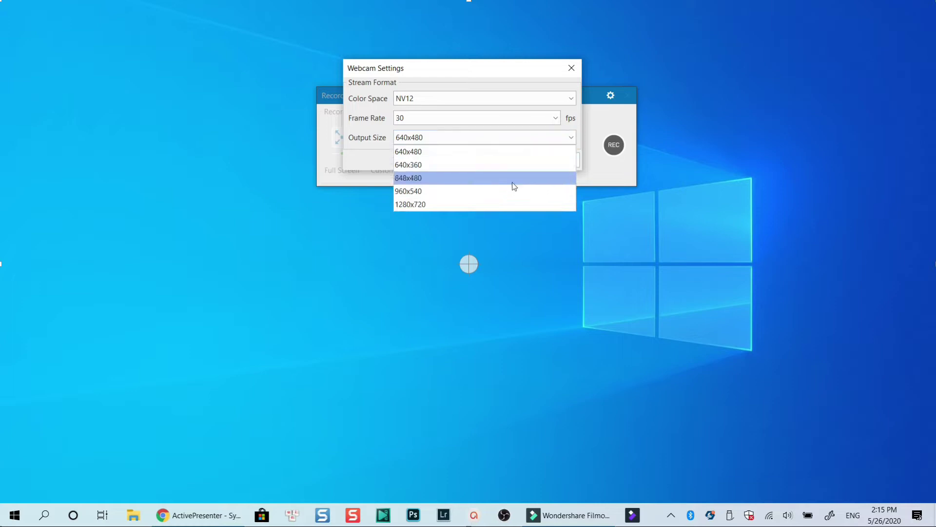
pyautogui.click(422, 205)
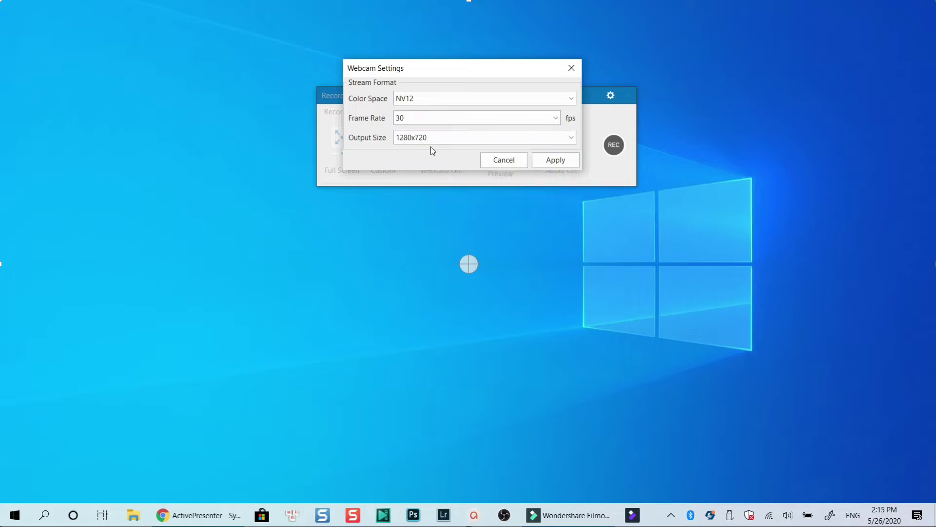
pyautogui.click(551, 159)
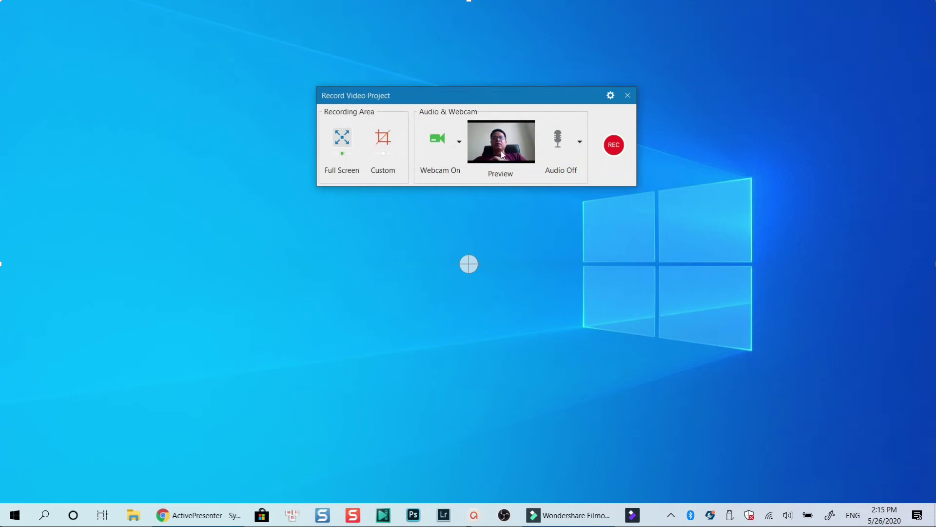
# Turn audio on, capturing both the microphone and the speakers/headphones
pyautogui.click(559, 145)
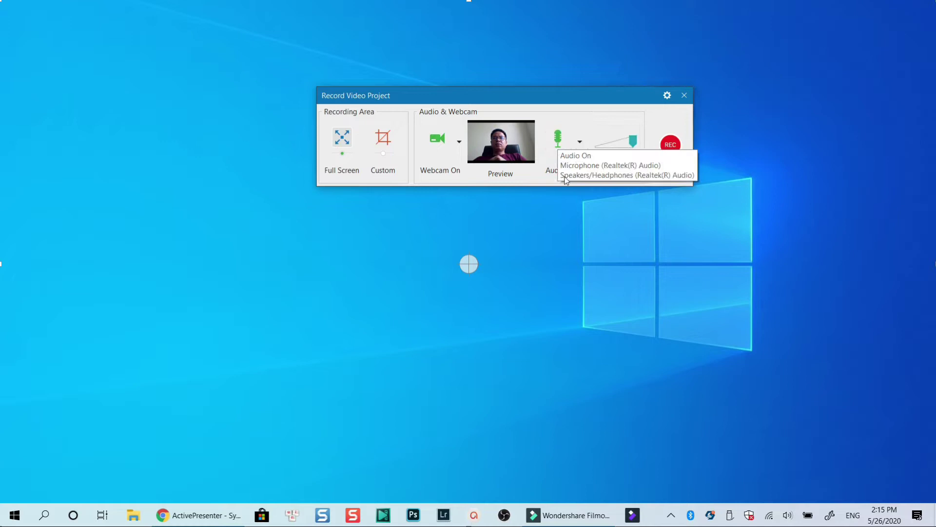
pyautogui.click(578, 145)
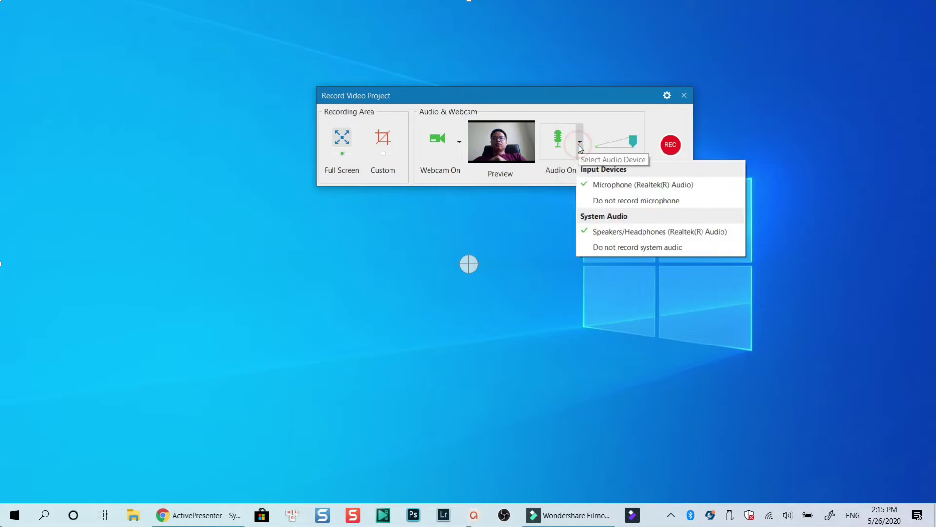
# In Recording Settings, keep Flash Screen Video as the screen codec and H.264/MPEG-4 AVC for the webcam
pyautogui.click(636, 96)
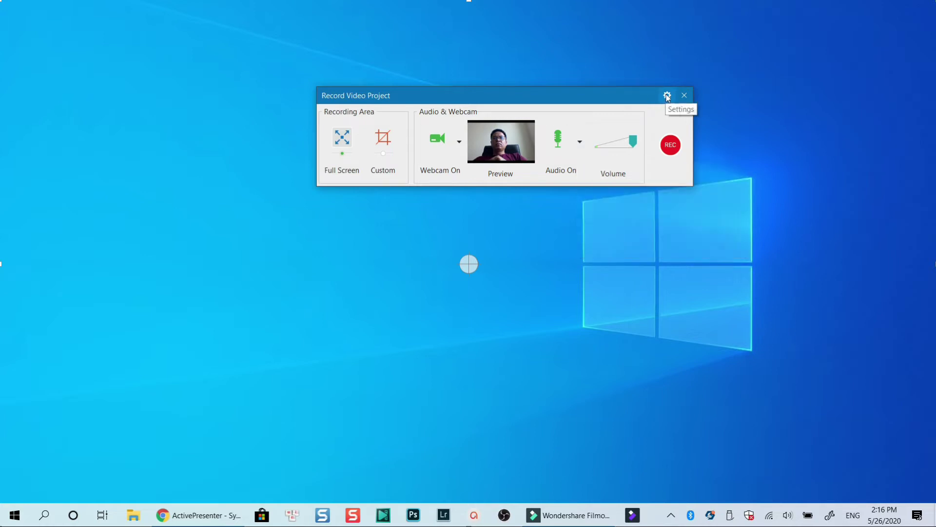
pyautogui.click(668, 96)
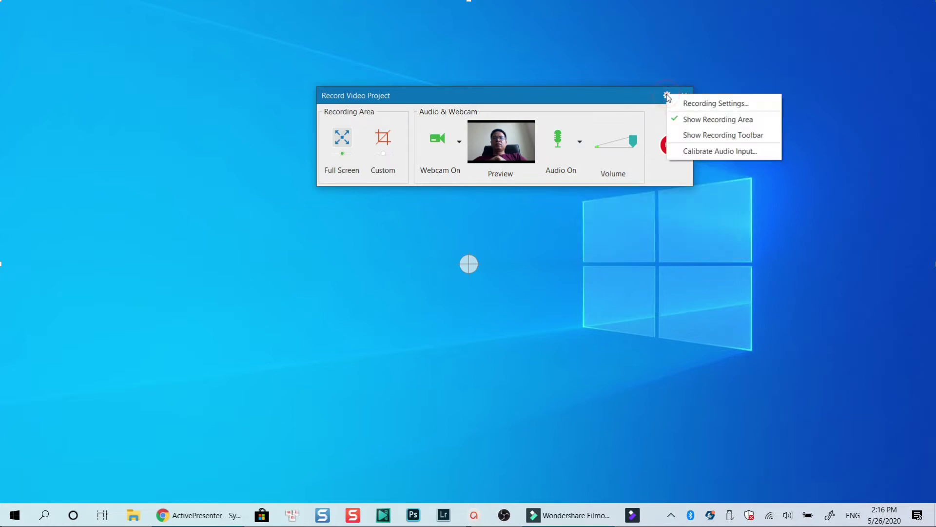
pyautogui.click(689, 104)
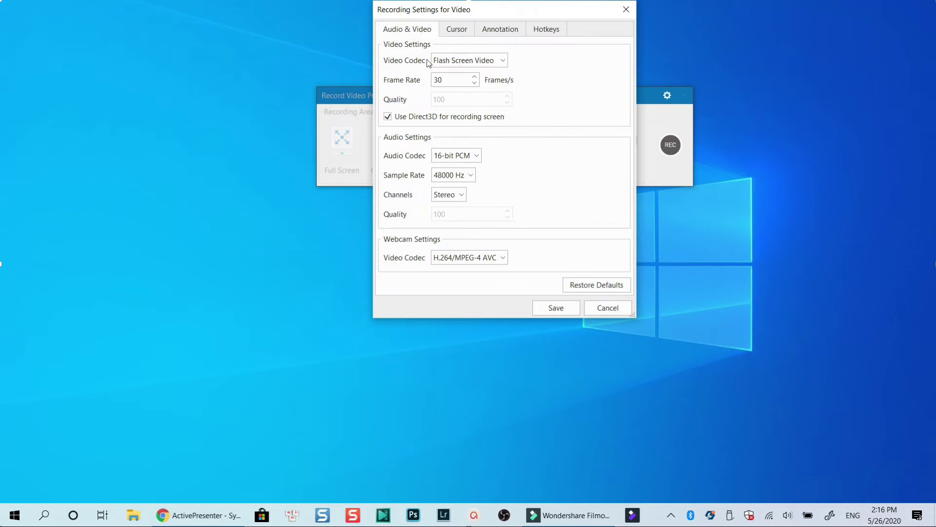
pyautogui.click(504, 62)
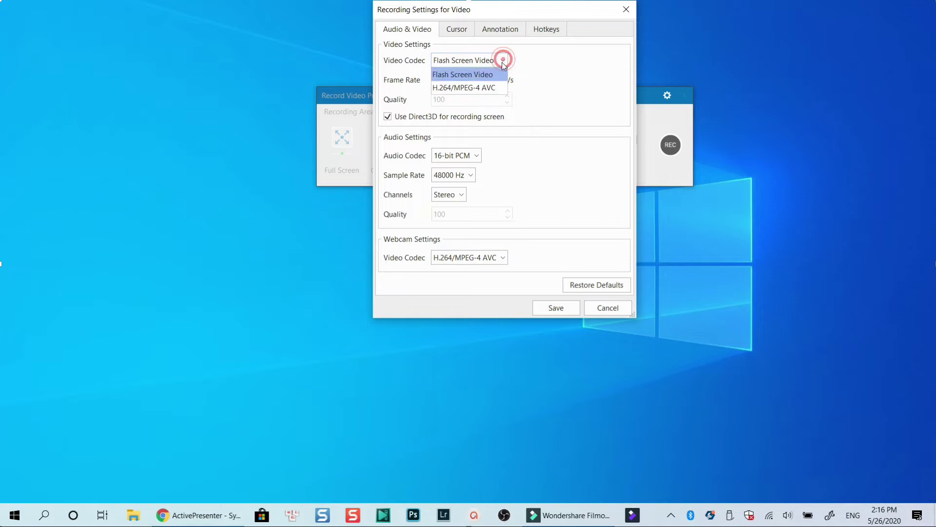
pyautogui.click(461, 75)
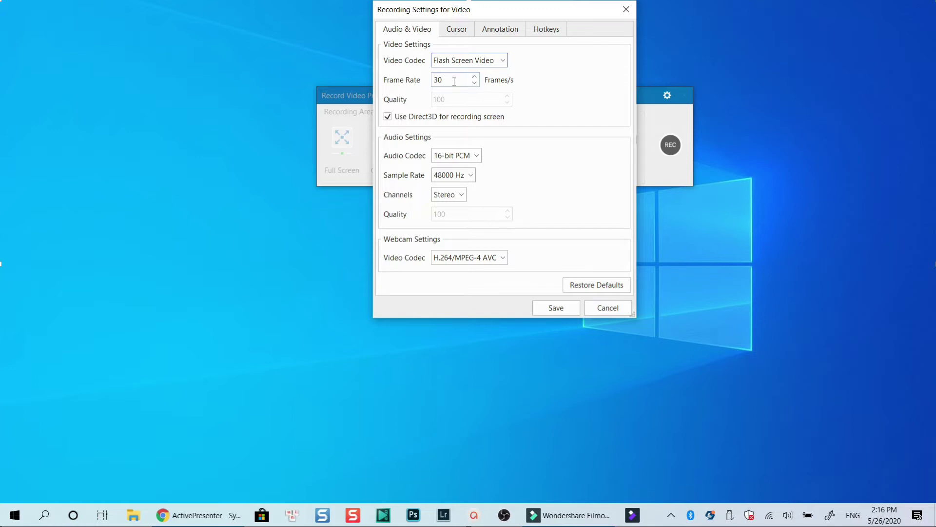
pyautogui.click(502, 256)
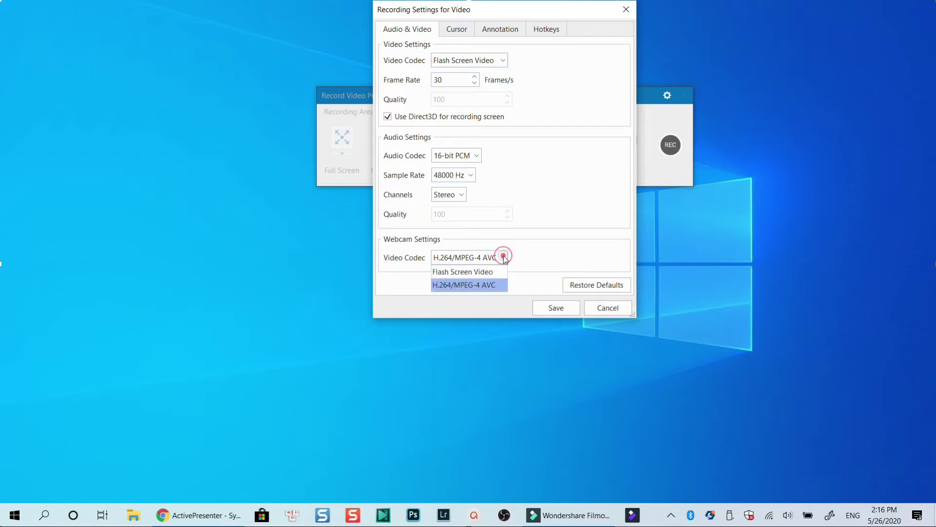
pyautogui.click(459, 283)
# Review the Cursor, Annotation and Hotkeys settings tabs
pyautogui.click(459, 29)
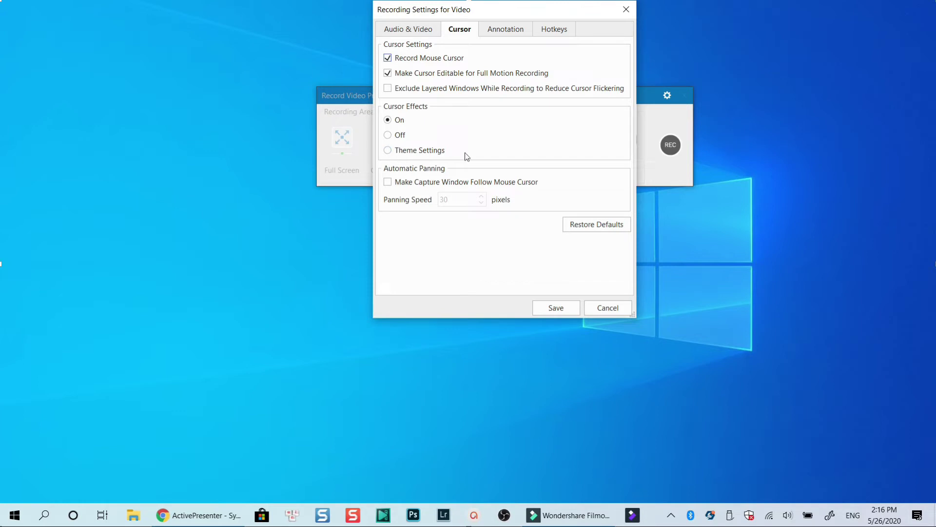
pyautogui.click(512, 31)
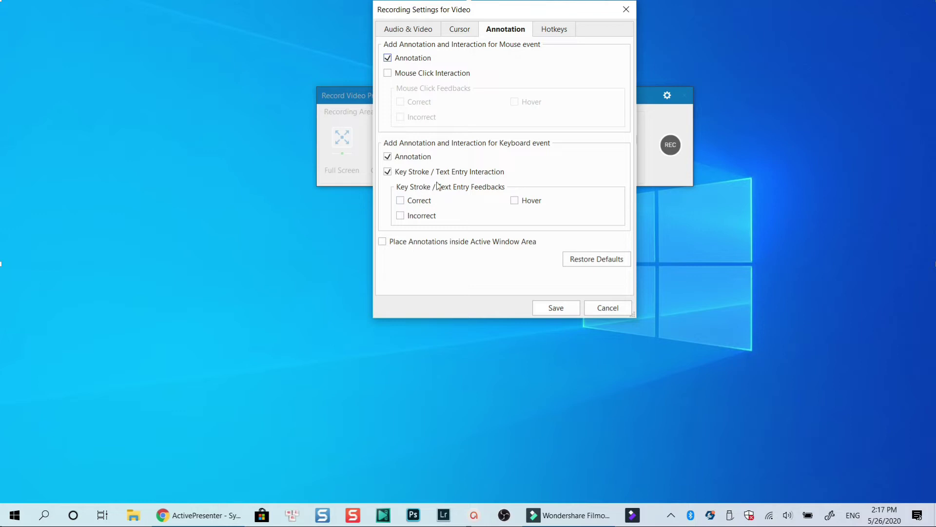
pyautogui.click(559, 30)
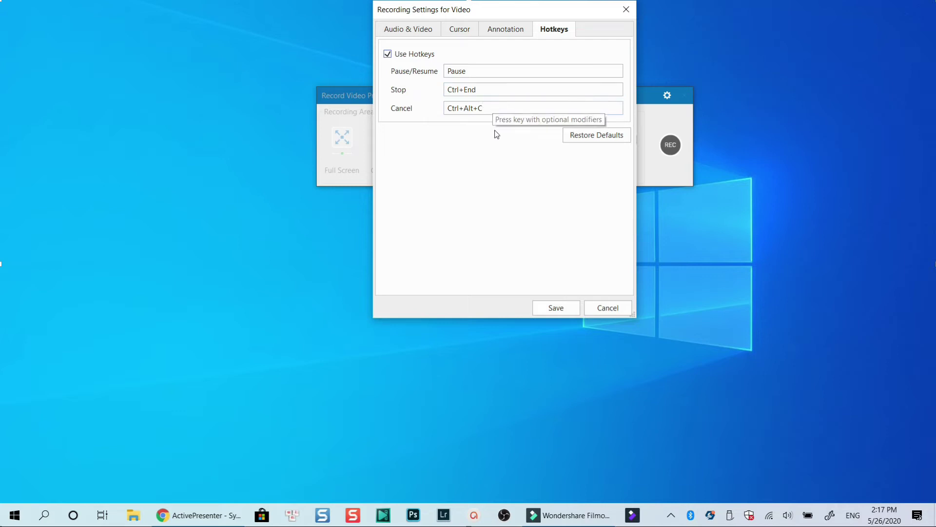
# Save the settings, start recording, and show the maximized Download ActivePresenter tab in Chrome
pyautogui.click(554, 309)
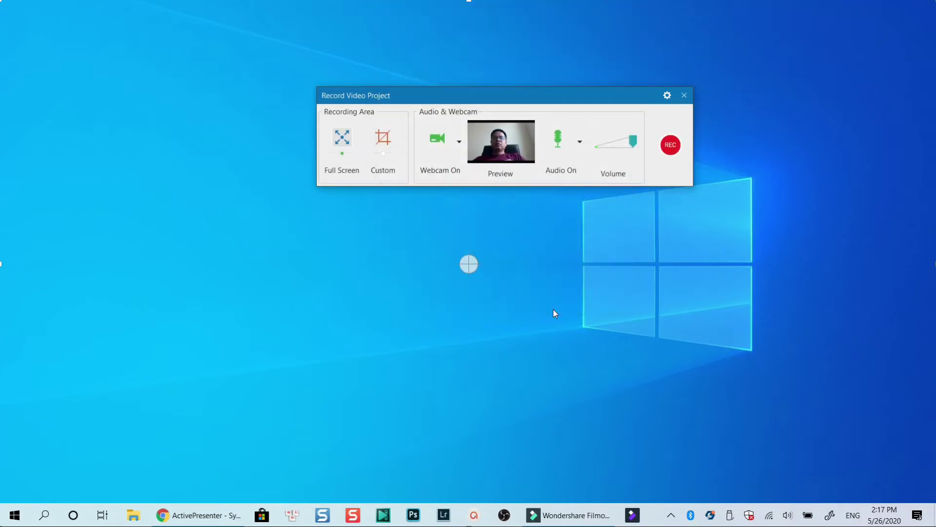
pyautogui.click(673, 149)
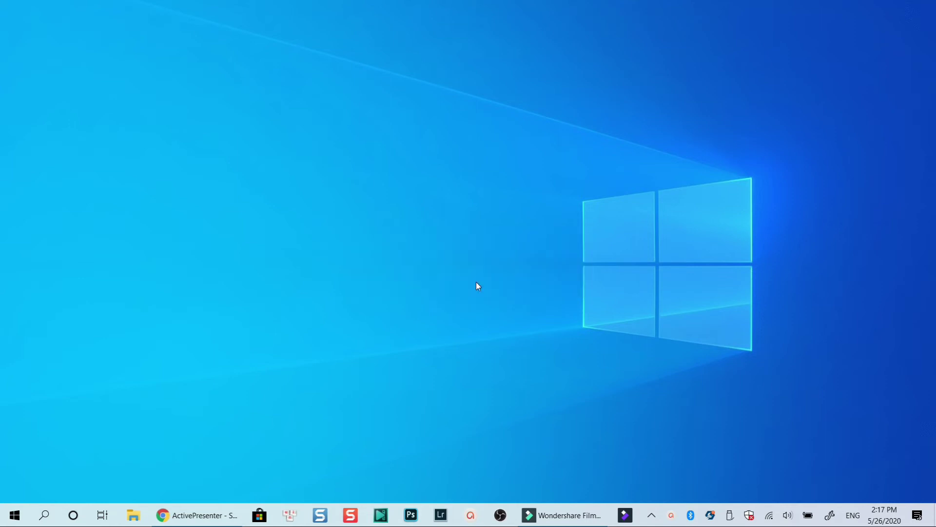
pyautogui.click(201, 516)
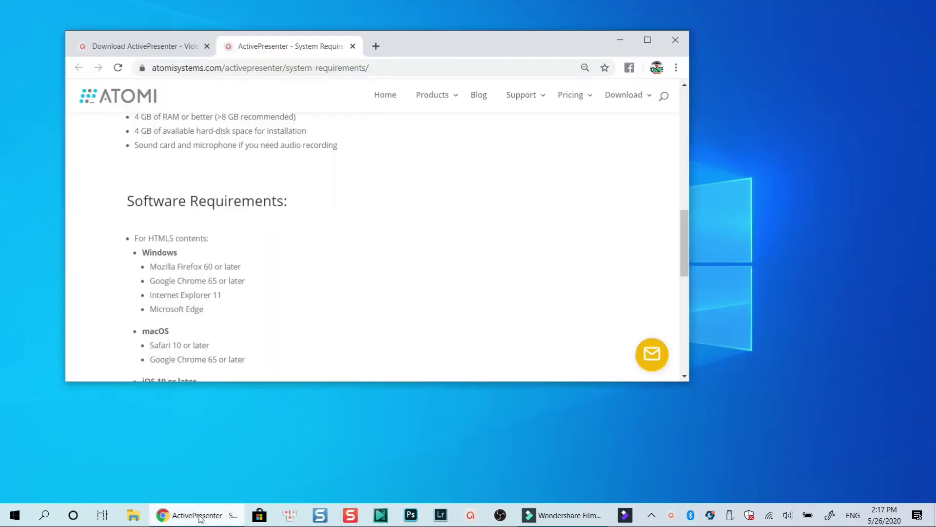
pyautogui.click(647, 41)
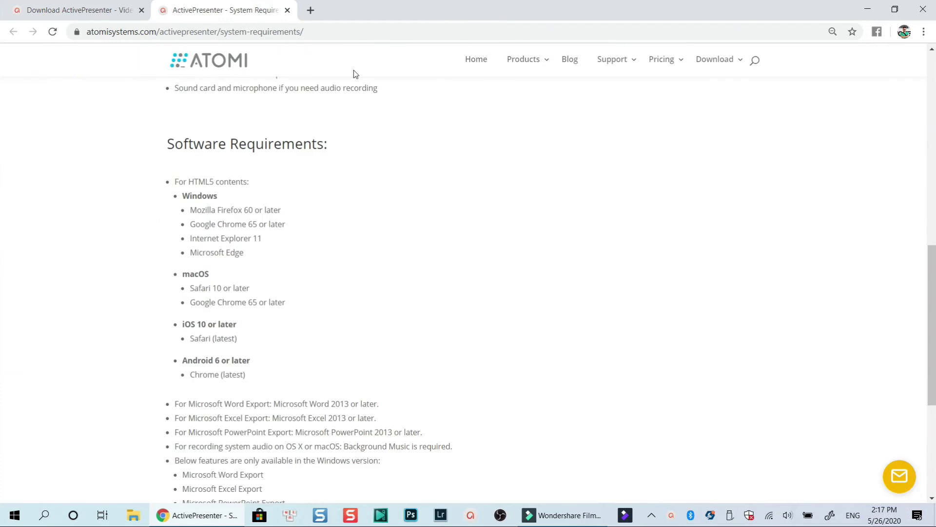
pyautogui.click(81, 15)
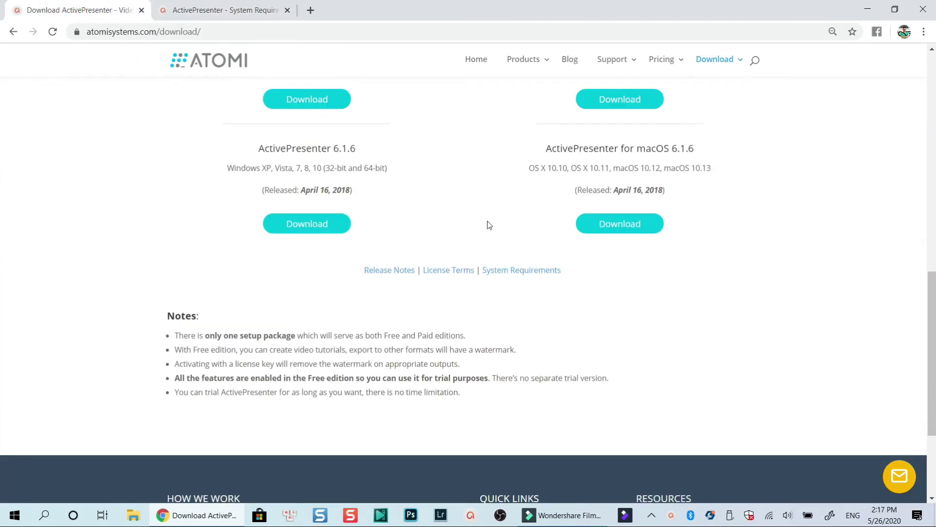
pyautogui.scroll(10, 486, 217)
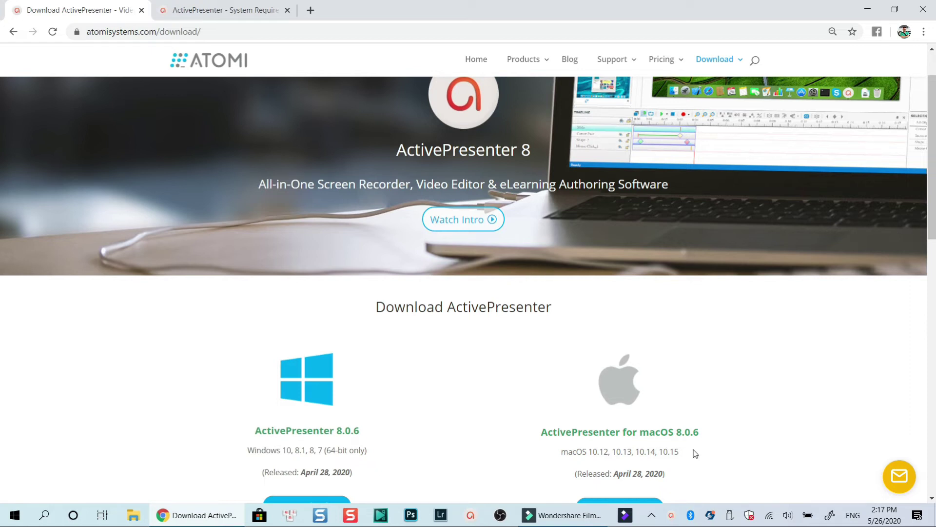
# Bring up the Recording Toolbar, move it to the page centre, and stop recording
pyautogui.click(671, 516)
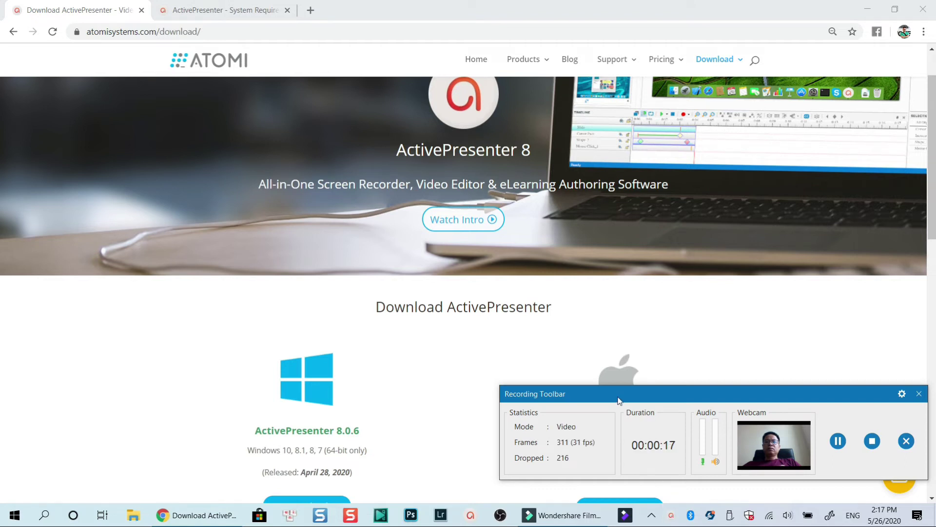
pyautogui.moveTo(621, 398); pyautogui.dragTo(418, 304)
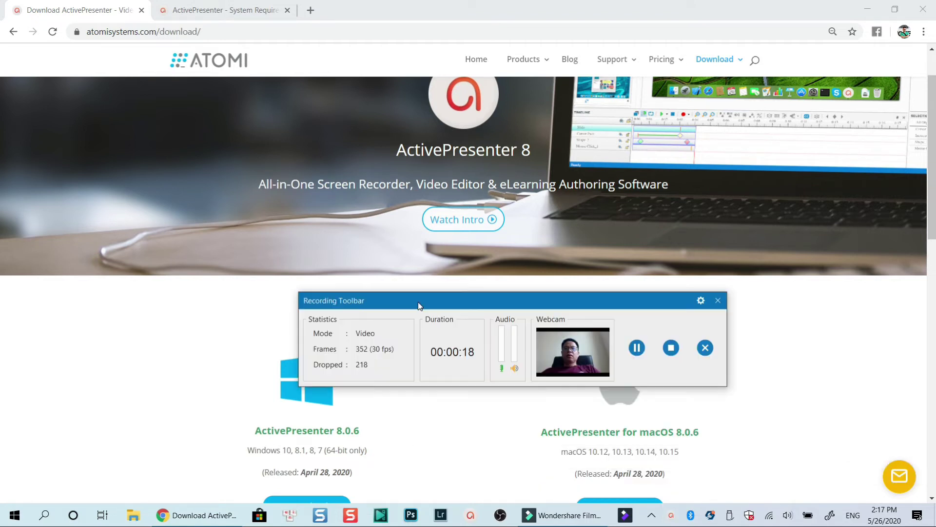
pyautogui.click(671, 348)
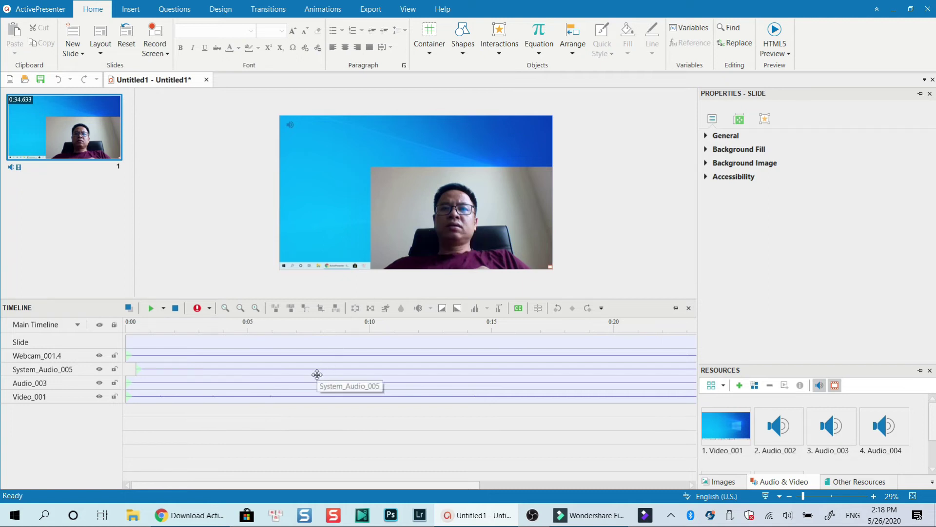
# Select the Webcam_001.4 clip and drag its corner to shrink it into a bottom-right inset
pyautogui.scroll(-3, 317, 374)
pyautogui.scroll(1, 317, 375)
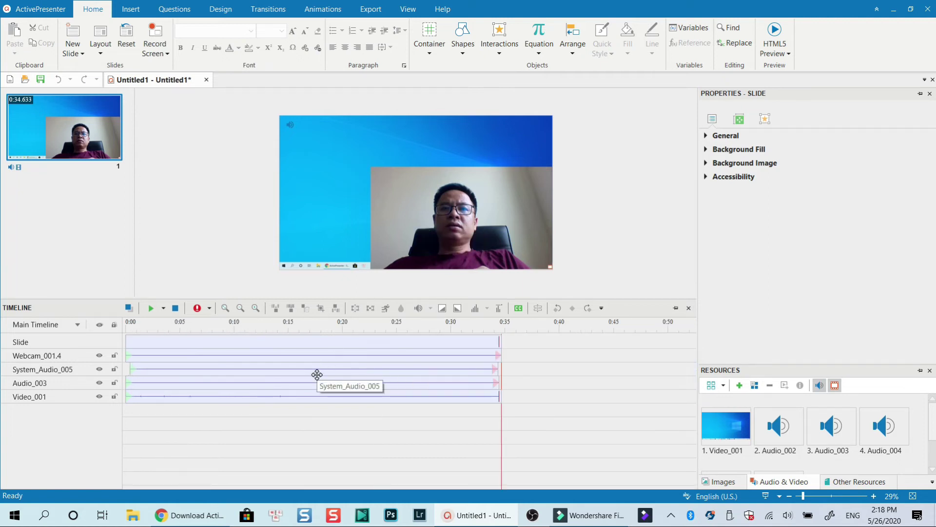
pyautogui.click(281, 396)
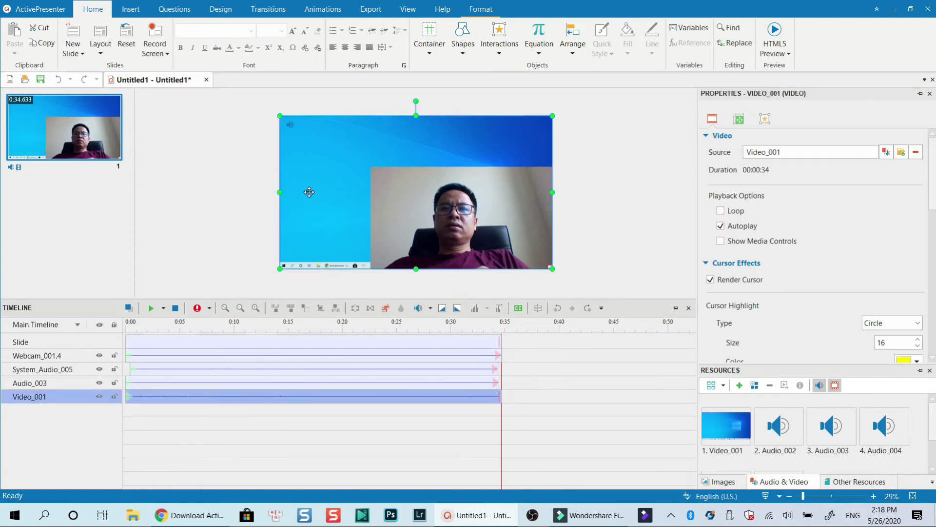
pyautogui.click(250, 356)
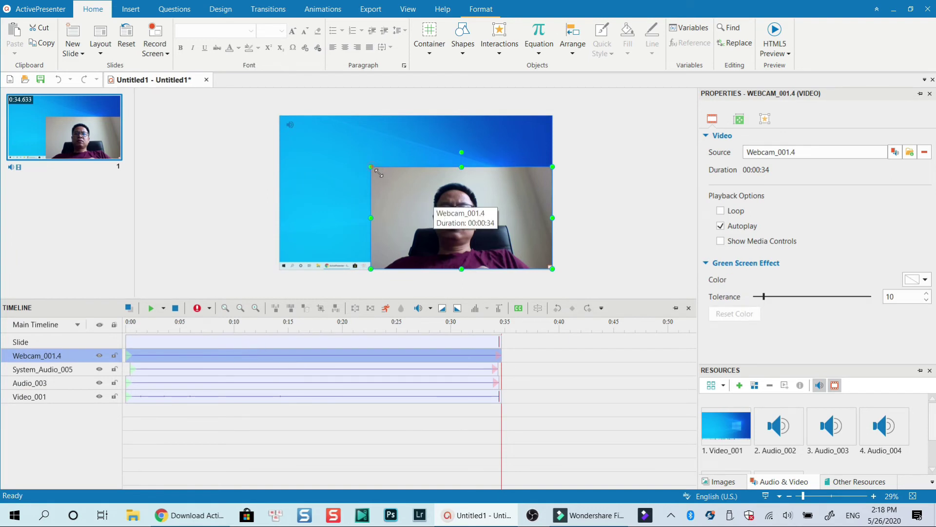
pyautogui.moveTo(376, 171); pyautogui.dragTo(518, 252)
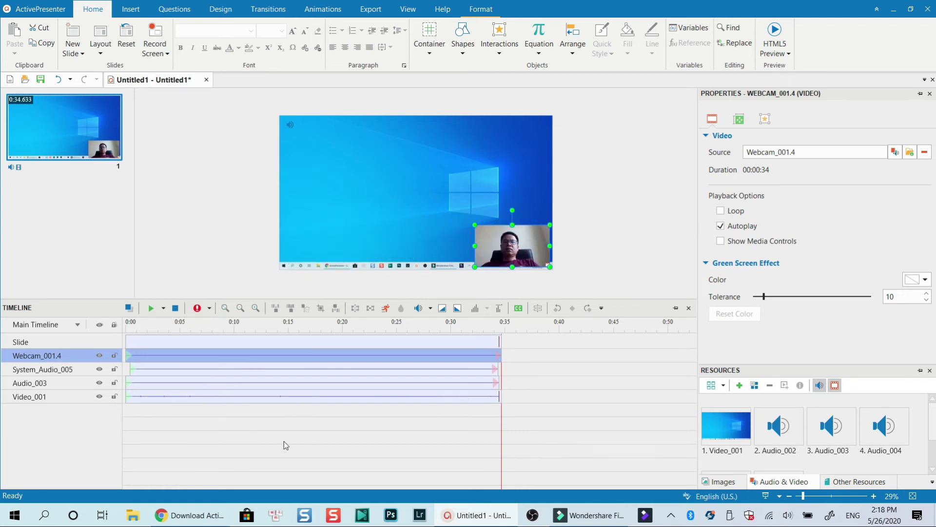
# Toggle the webcam footage's visibility off and back on, and check the system and narration audio tracks
pyautogui.click(263, 452)
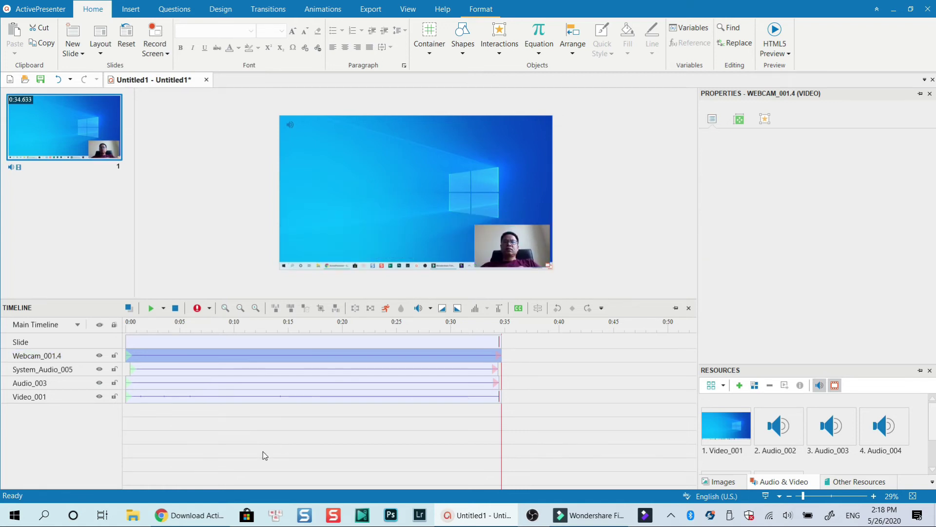
pyautogui.click(215, 359)
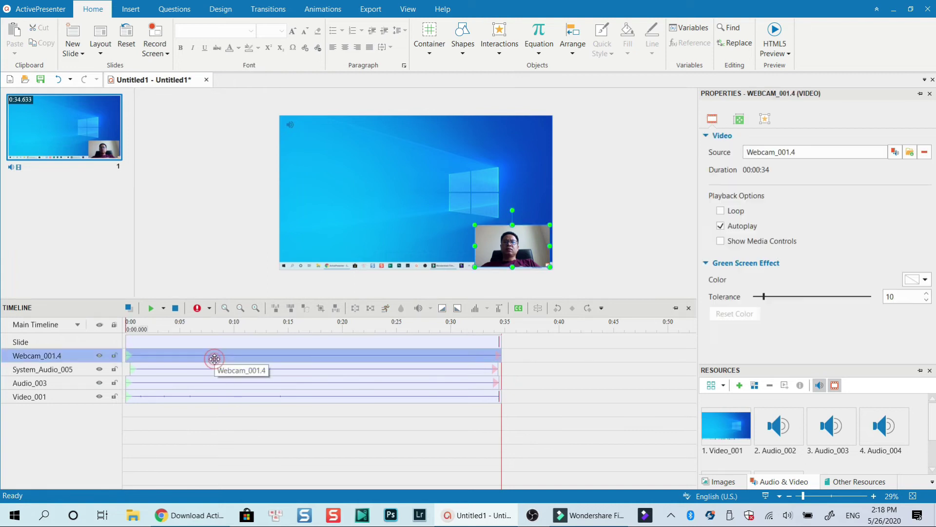
pyautogui.click(101, 357)
pyautogui.click(168, 357)
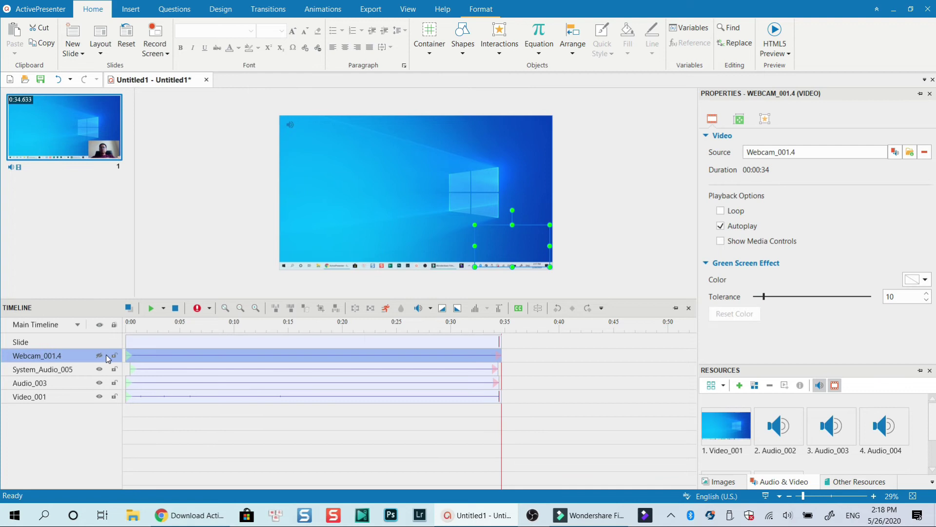
pyautogui.click(173, 368)
pyautogui.click(180, 384)
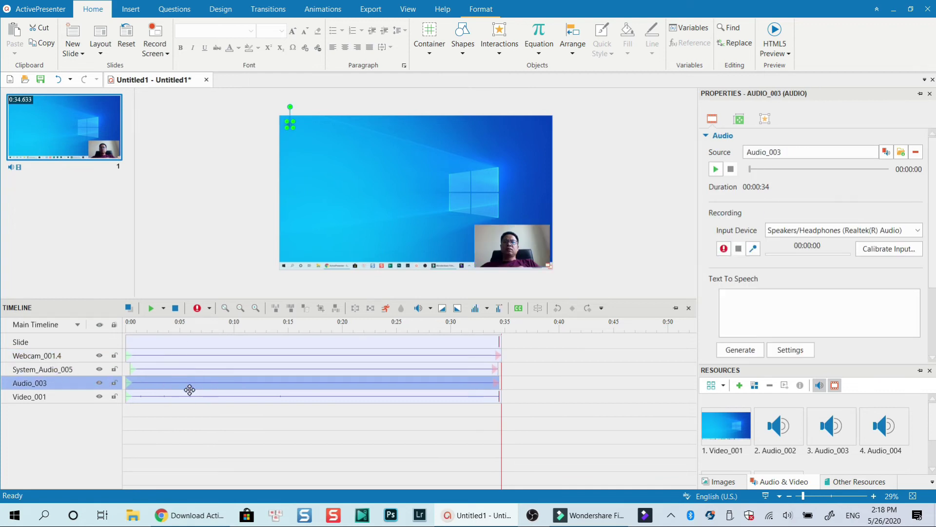
pyautogui.click(129, 11)
pyautogui.click(85, 39)
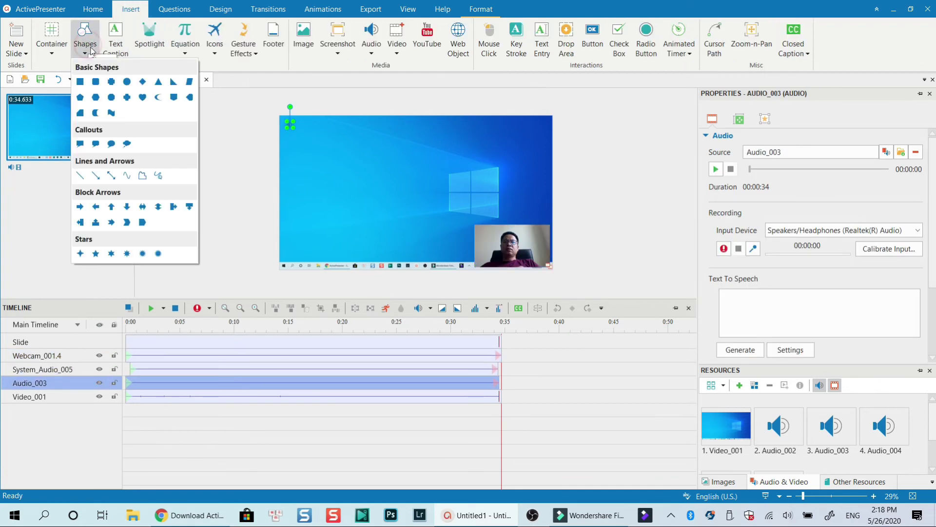
# Draw a rectangular callout above the webcam inset and type the presenter's name into it
pyautogui.click(80, 144)
pyautogui.moveTo(434, 181); pyautogui.dragTo(508, 218)
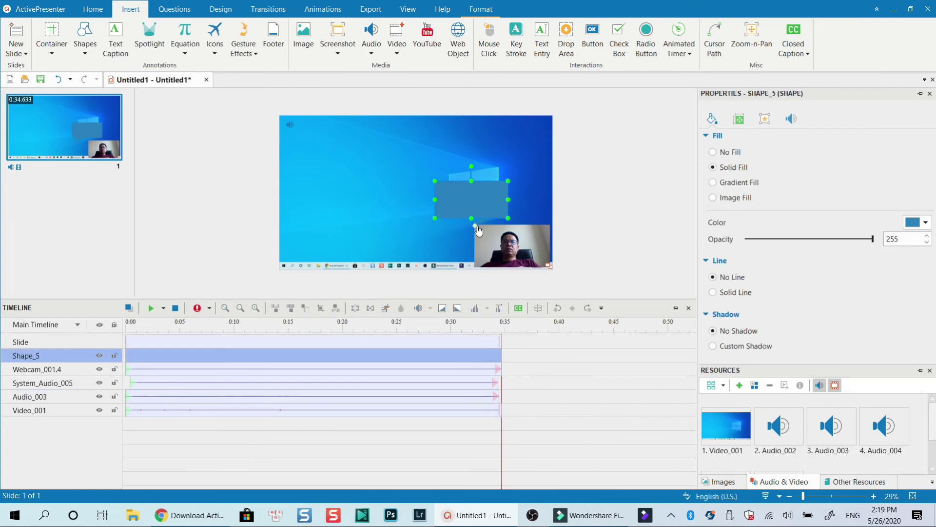
pyautogui.doubleClick(475, 201)
pyautogui.write('Thiss')
pyautogui.press('BackSpace')
pyautogui.write('is Jacky Nguyen')
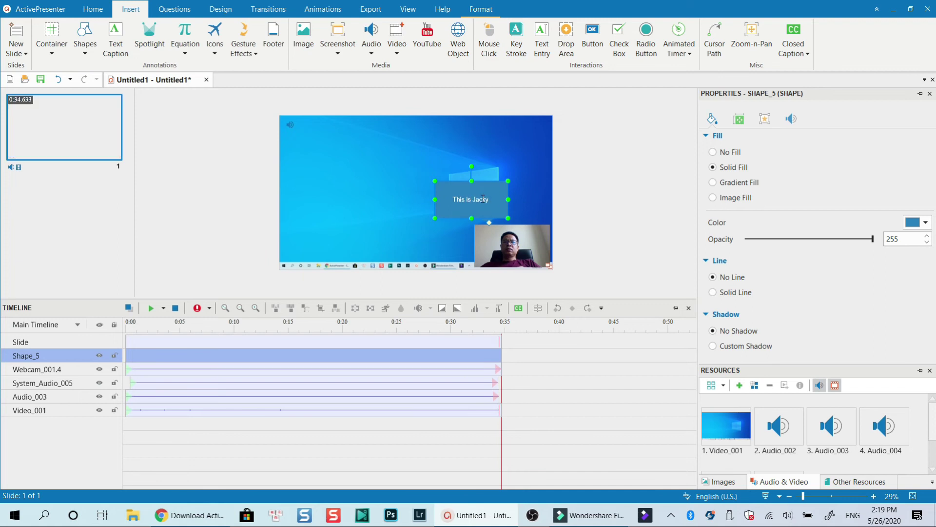
# Limit the callout to about 0:01.5–0:05.2, give it entrance and exit effects, and preview playback
pyautogui.click(324, 429)
pyautogui.click(496, 349)
pyautogui.moveTo(495, 349); pyautogui.dragTo(165, 355)
pyautogui.click(322, 9)
pyautogui.click(30, 53)
pyautogui.click(67, 209)
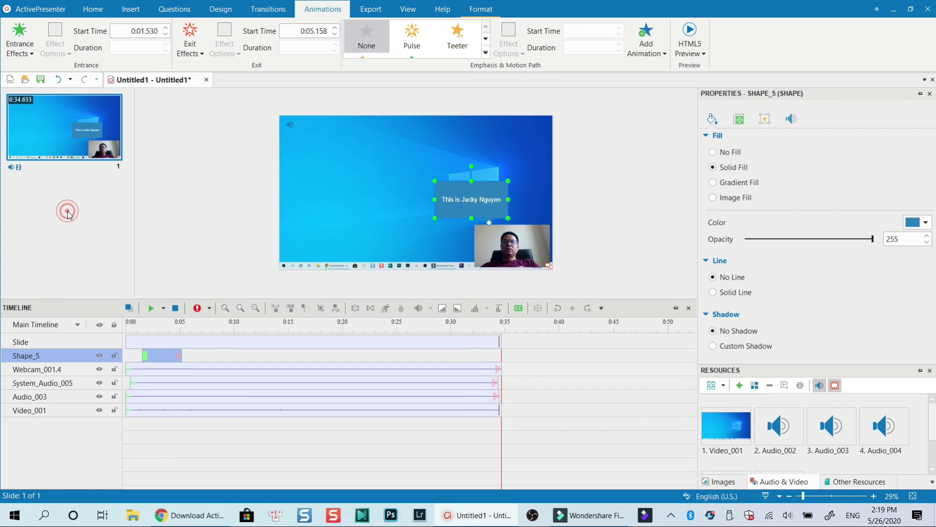
pyautogui.click(190, 46)
pyautogui.click(194, 145)
pyautogui.click(133, 331)
pyautogui.press('space')
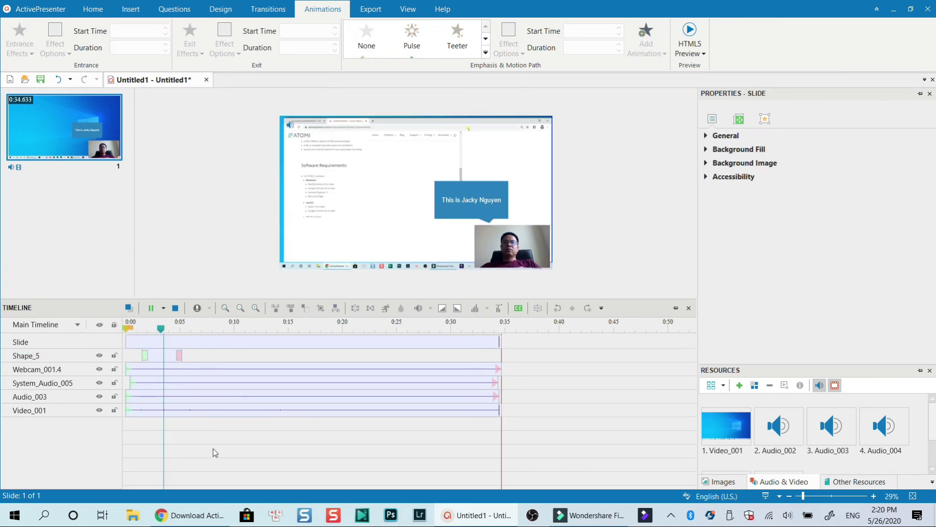
pyautogui.press('space')
# Insert a text caption box on the slide and select the screen recording clip
pyautogui.click(131, 9)
pyautogui.click(85, 44)
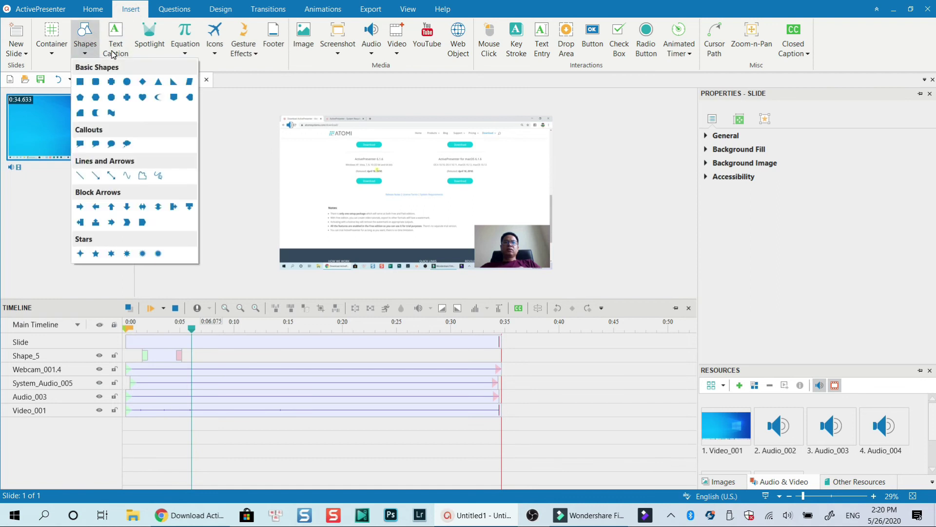
pyautogui.click(115, 44)
pyautogui.click(419, 179)
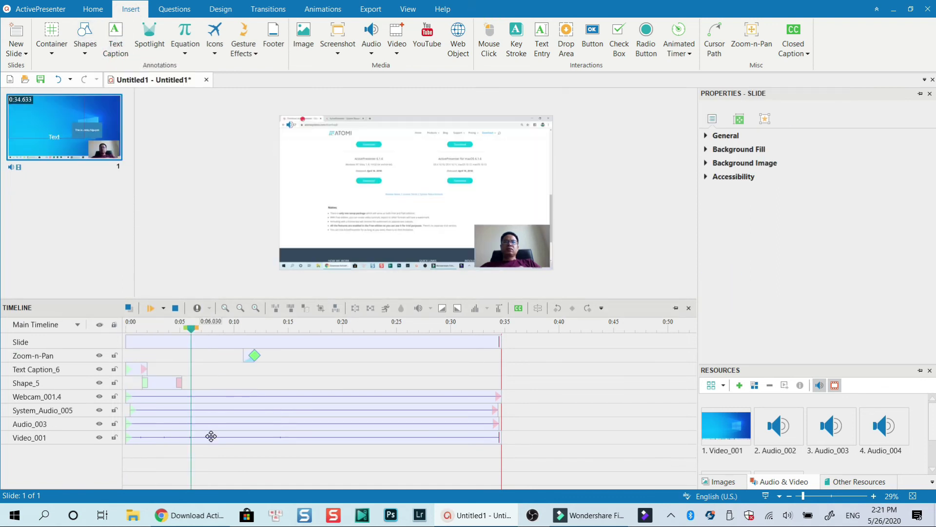
pyautogui.click(210, 437)
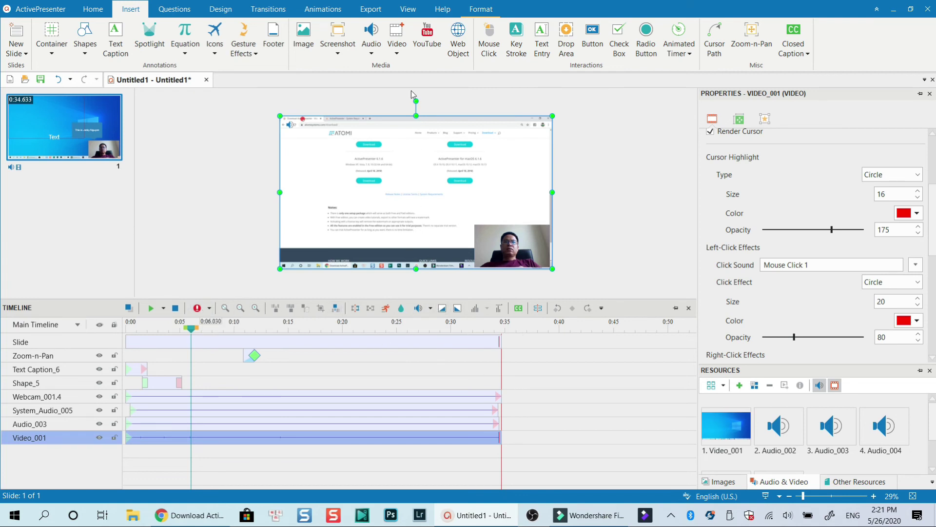
pyautogui.click(371, 10)
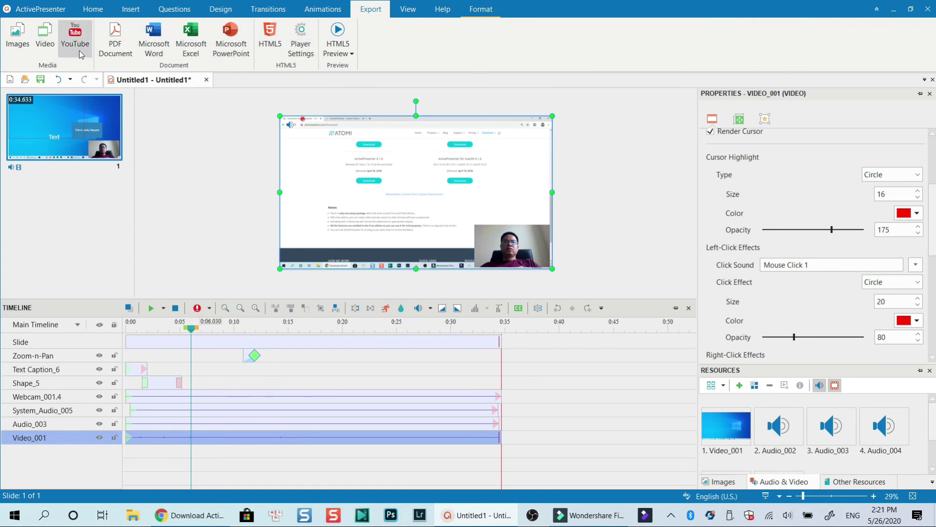
# Export the project to MP4 video, keeping the 1920x1080 settings
pyautogui.click(45, 37)
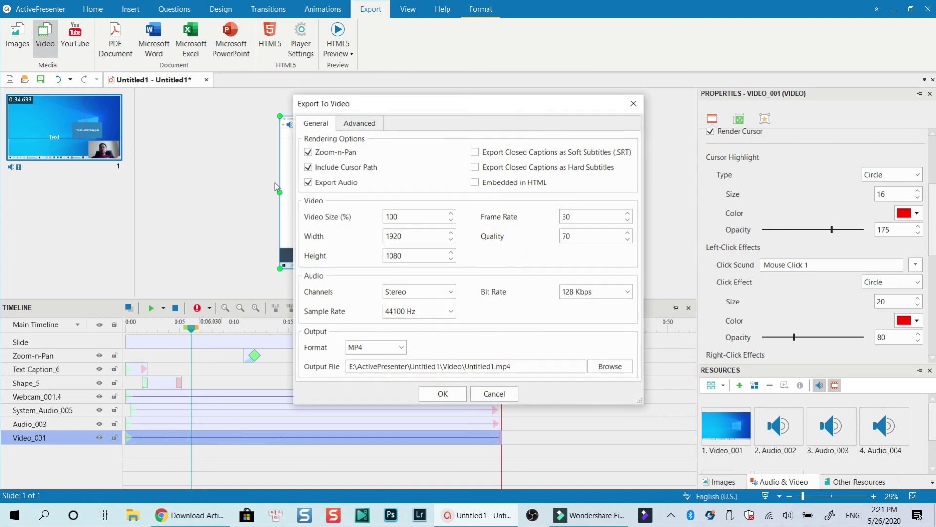
pyautogui.click(443, 394)
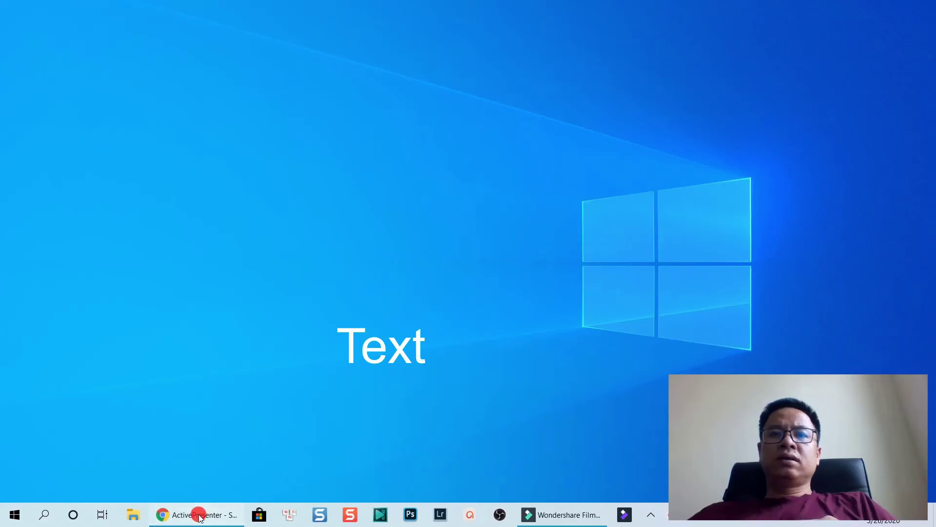
# Open the exported Untitled1.mp4 in the video player and watch it play
pyautogui.click(199, 516)
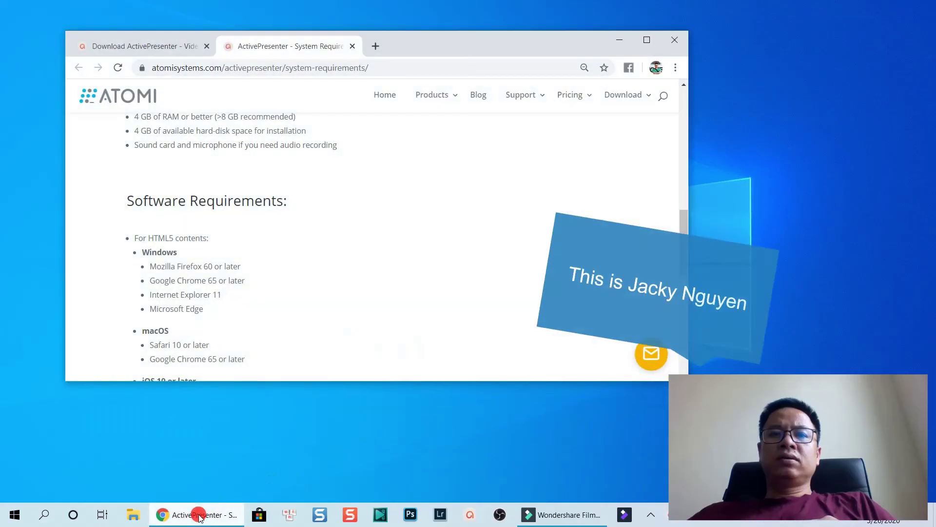
pyautogui.click(646, 42)
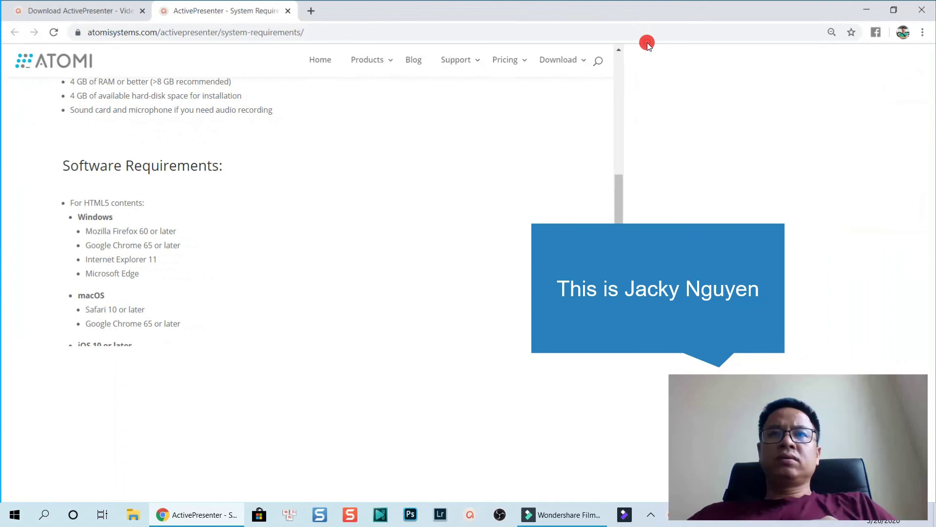
pyautogui.click(80, 14)
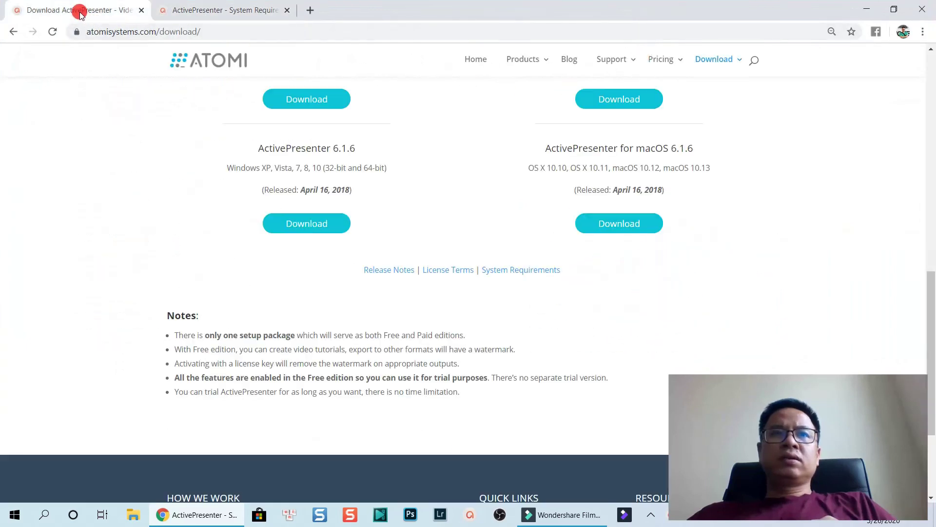
pyautogui.scroll(10, 487, 222)
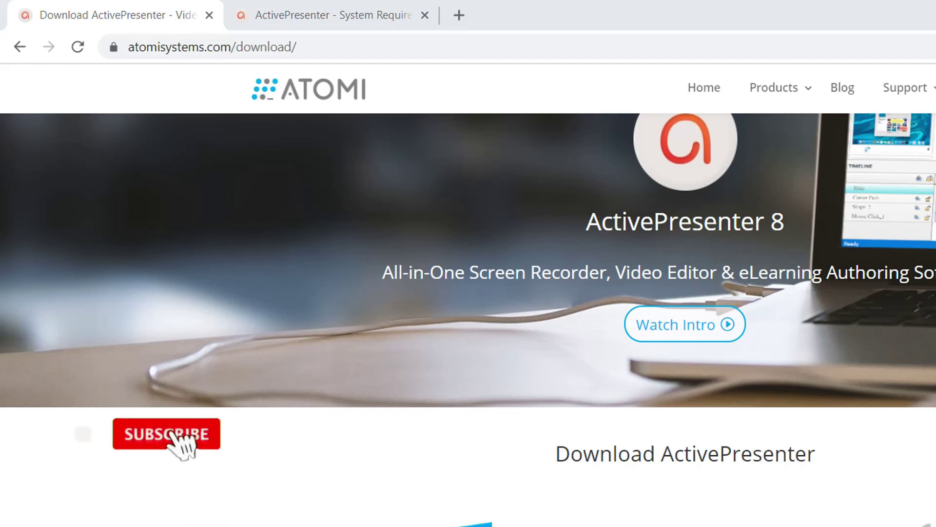
pyautogui.moveTo(779, 520)
pyautogui.moveTo(779, 519); pyautogui.dragTo(619, 445)
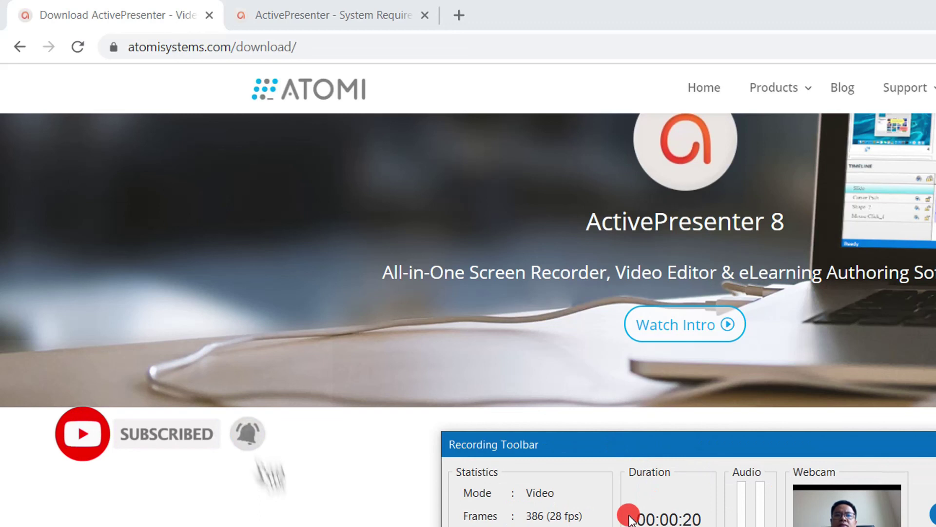